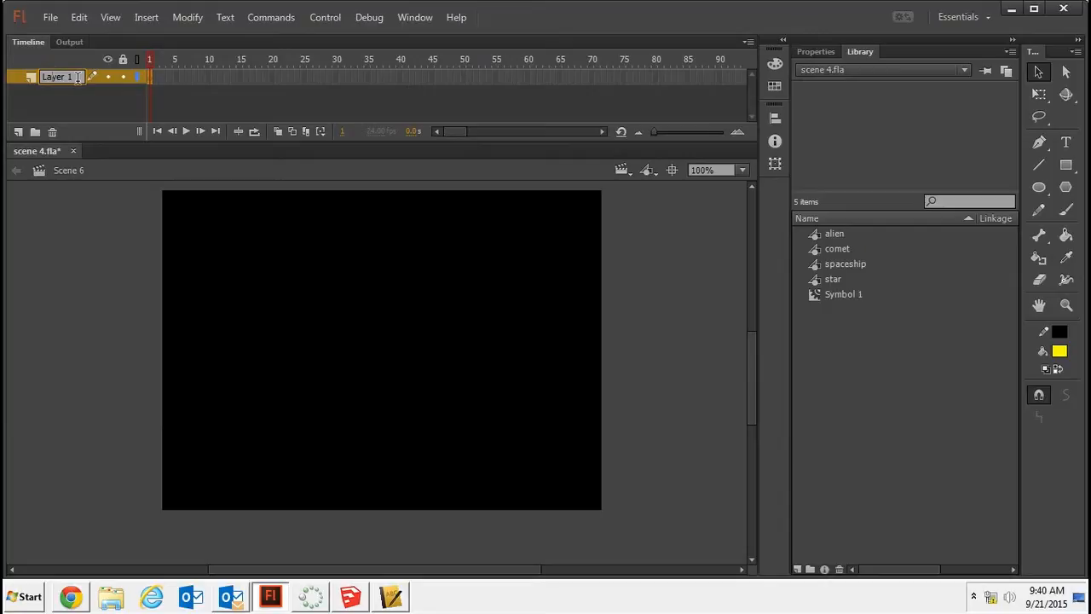
# Step: Name the layer "Moon" and draw a small yellow oval in the upper-left area of the stage
pyautogui.write('Moon')
pyautogui.click(1045, 188)
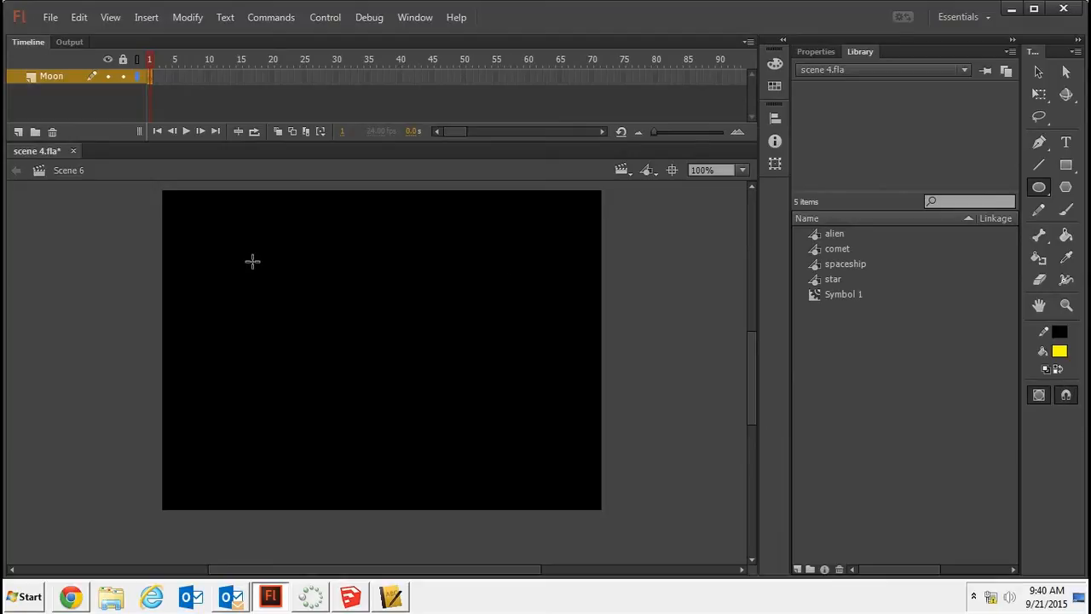
pyautogui.moveTo(232, 255); pyautogui.dragTo(264, 299)
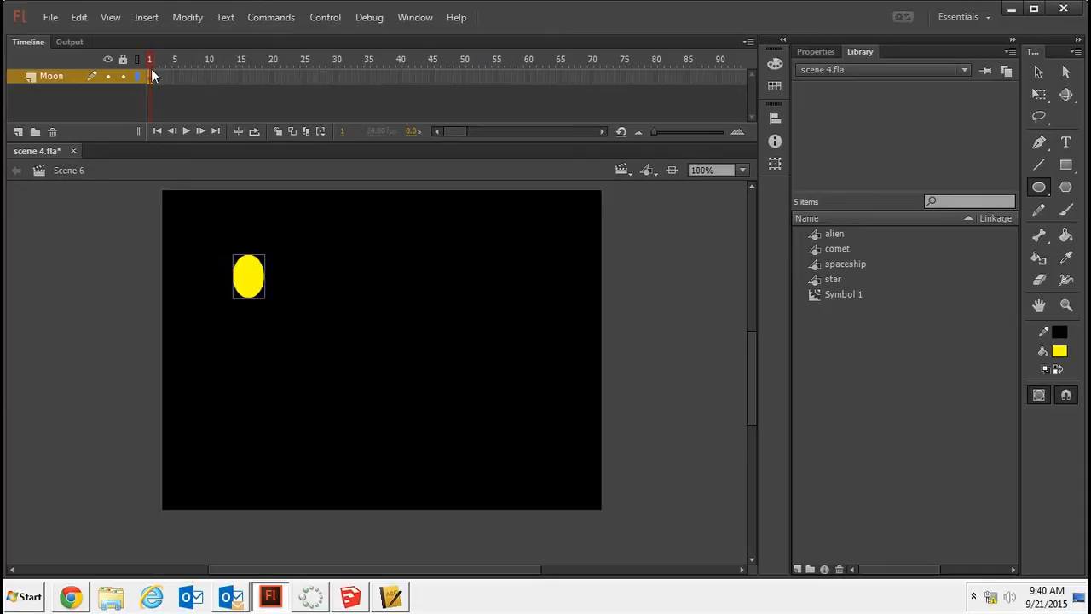
# Step: Insert a keyframe at frame 25 of the Moon layer
pyautogui.click(304, 77)
pyautogui.rightClick(304, 76)
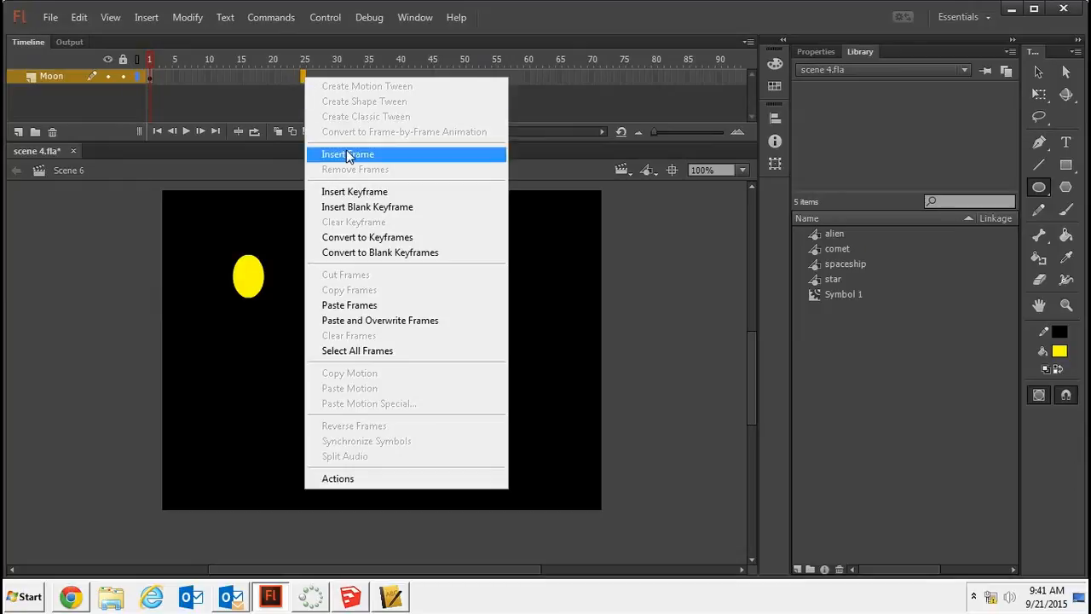
pyautogui.click(360, 191)
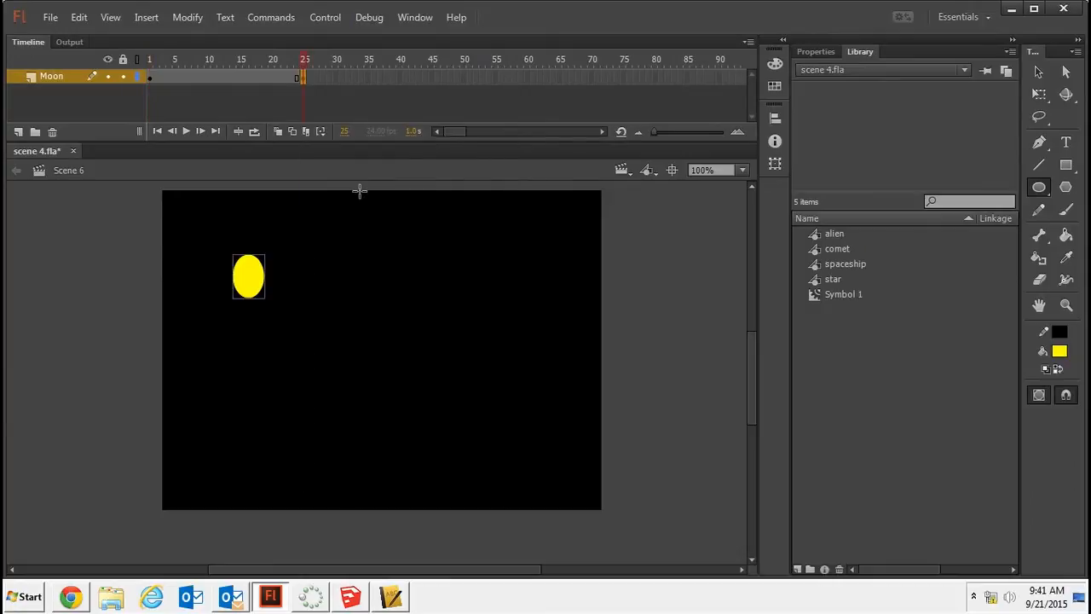
# Step: With the layer shown as outlines, draw a square around the oval at frame 25 and rotate it into a diamond
pyautogui.click(136, 77)
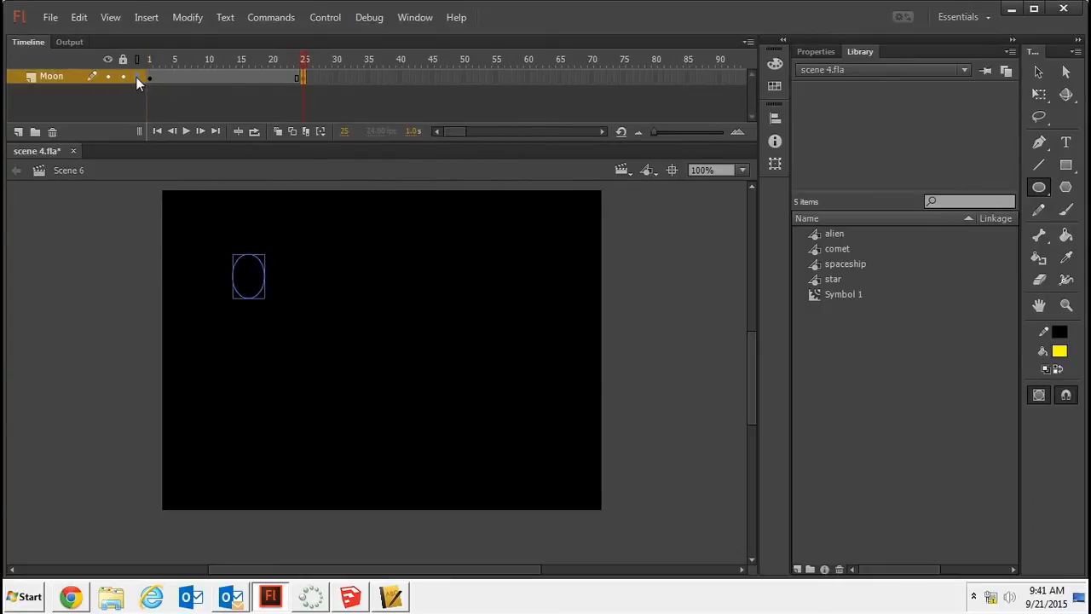
pyautogui.click(1067, 167)
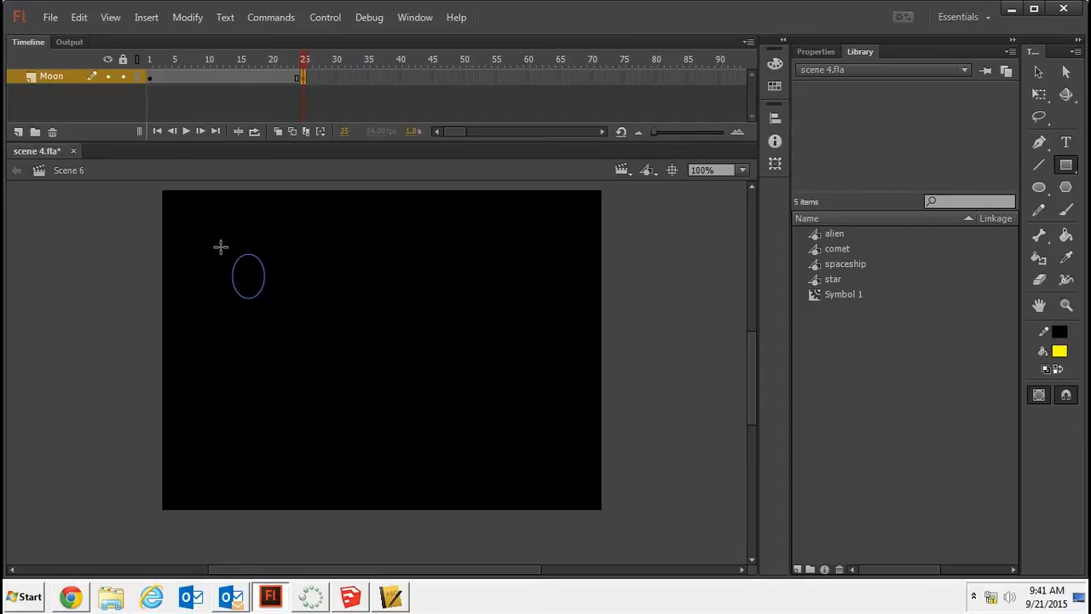
pyautogui.moveTo(220, 248); pyautogui.dragTo(276, 309)
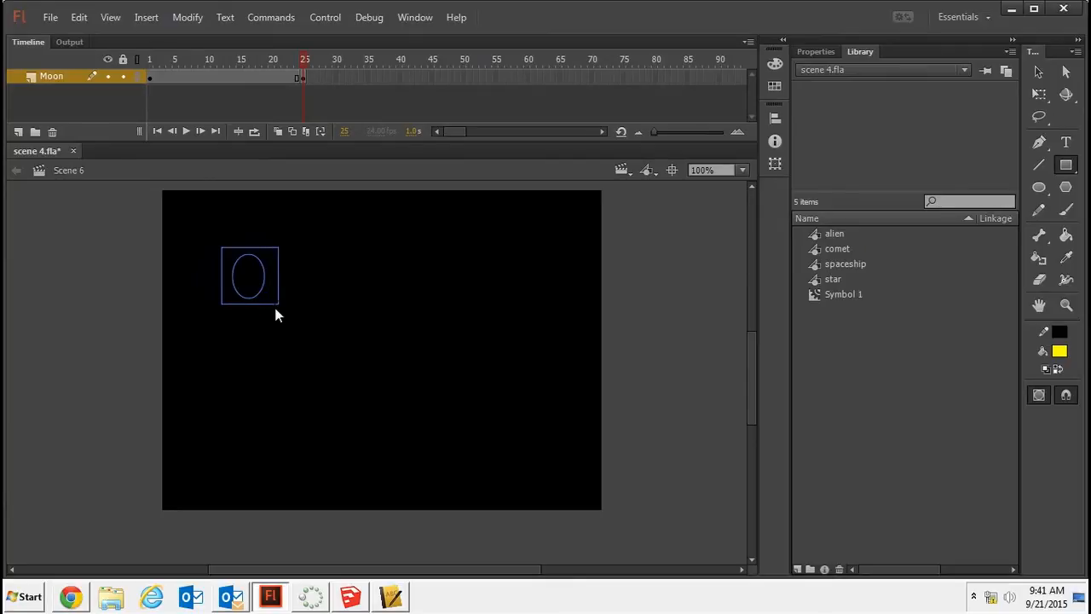
pyautogui.moveTo(276, 310); pyautogui.dragTo(276, 309)
pyautogui.click(1038, 94)
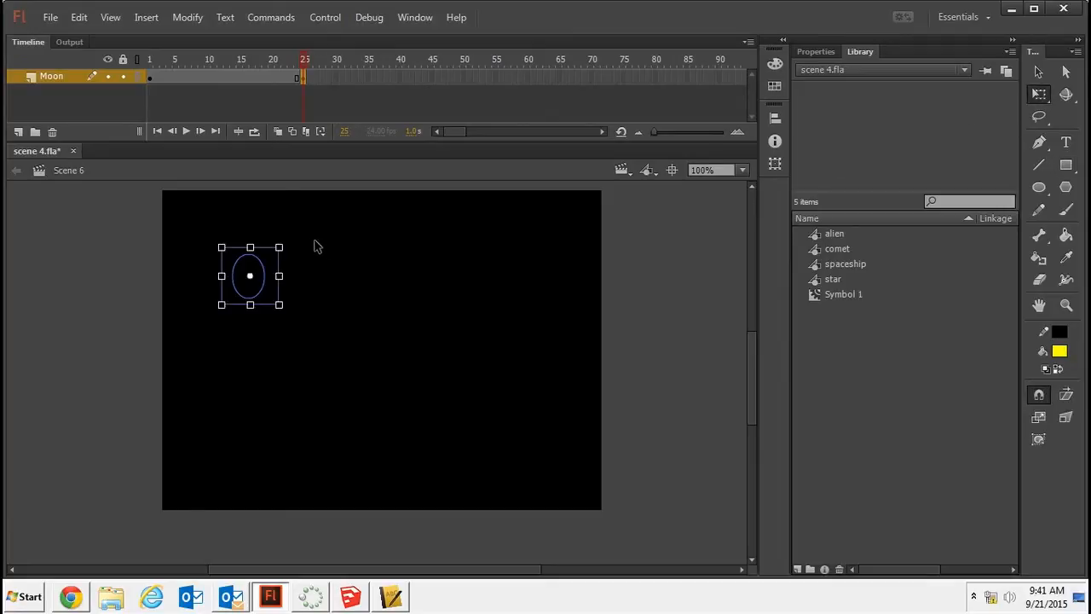
pyautogui.moveTo(288, 242); pyautogui.dragTo(308, 272)
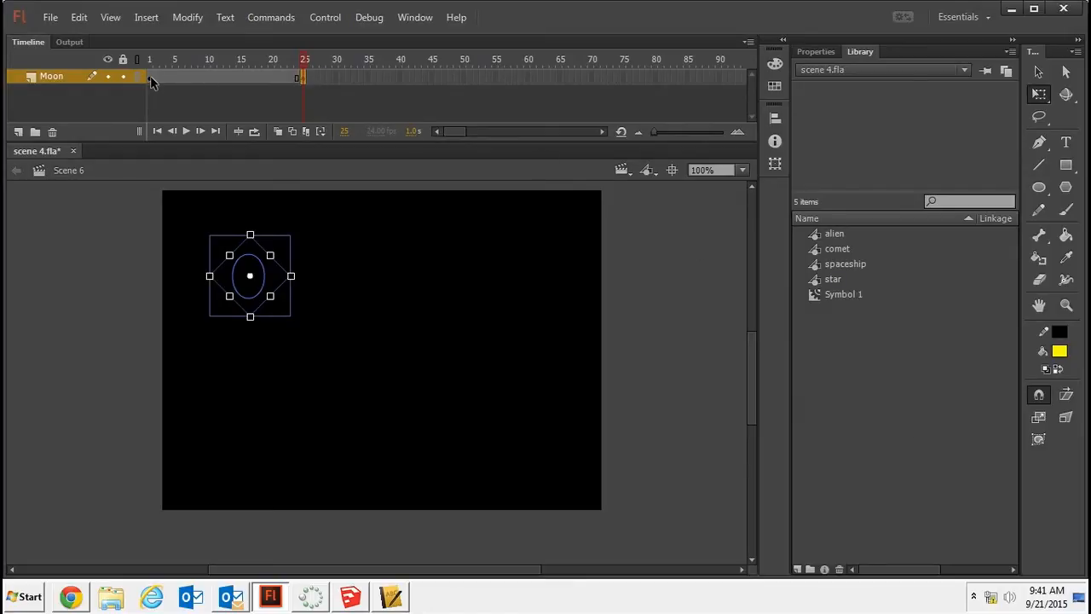
# Step: Create a shape tween between frames 1 and 25 of the Moon layer and play it from frame 1
pyautogui.click(218, 75)
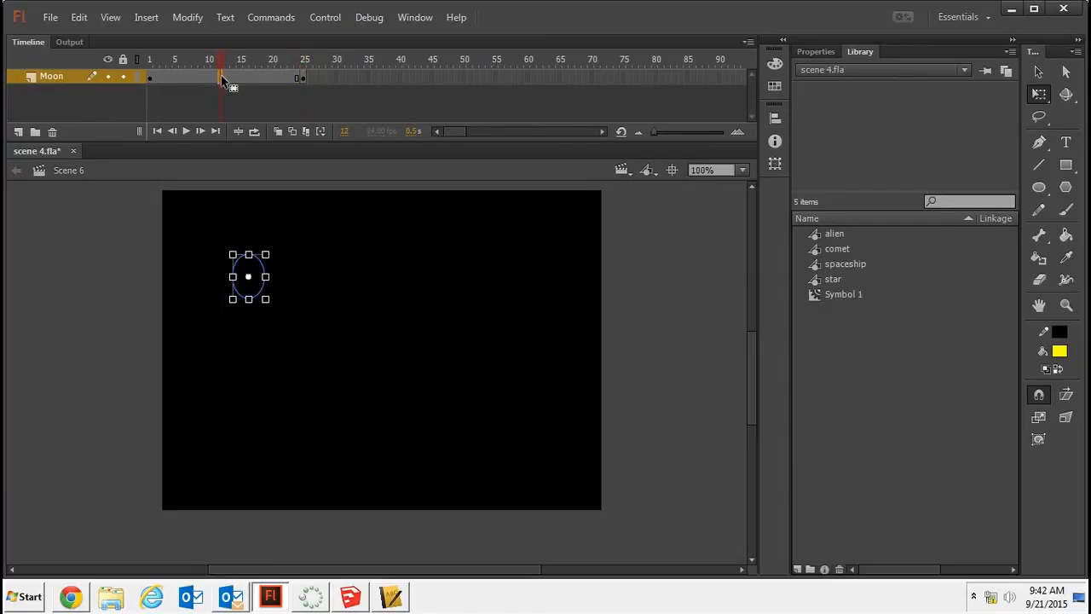
pyautogui.rightClick(220, 75)
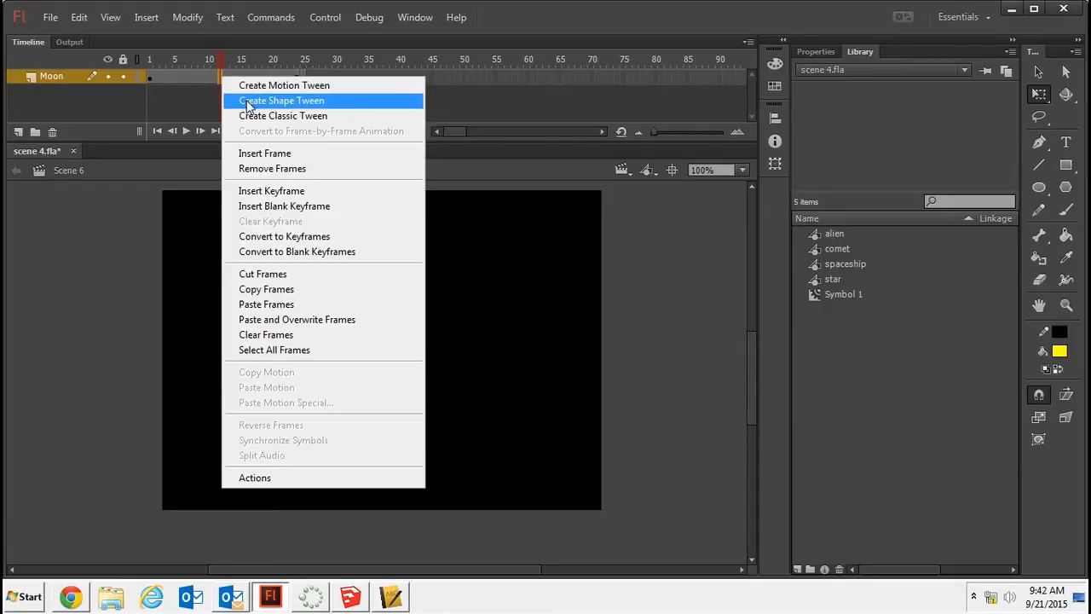
pyautogui.click(248, 103)
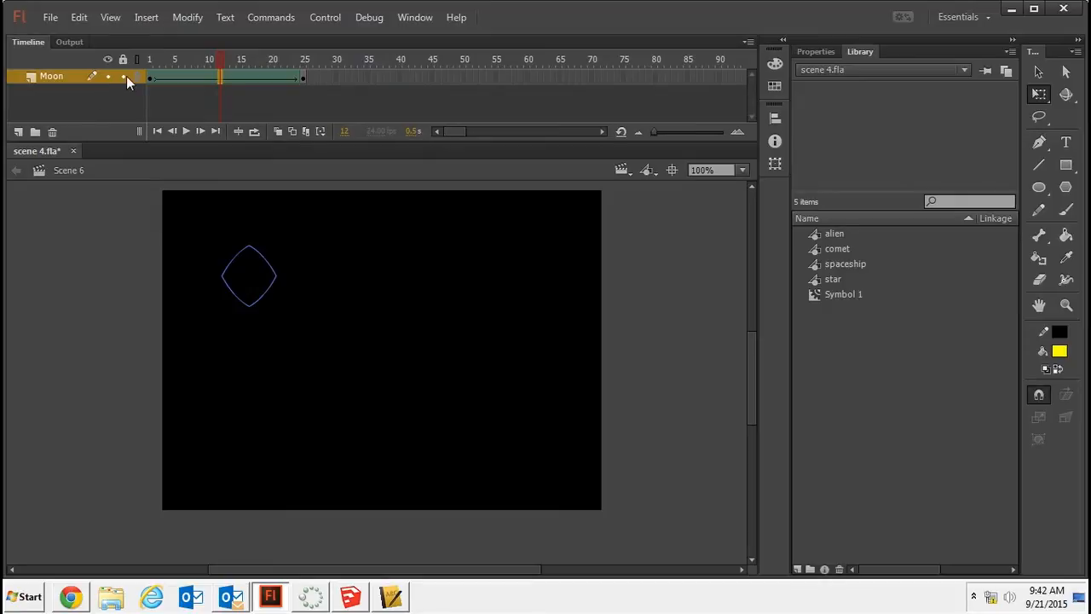
pyautogui.click(148, 75)
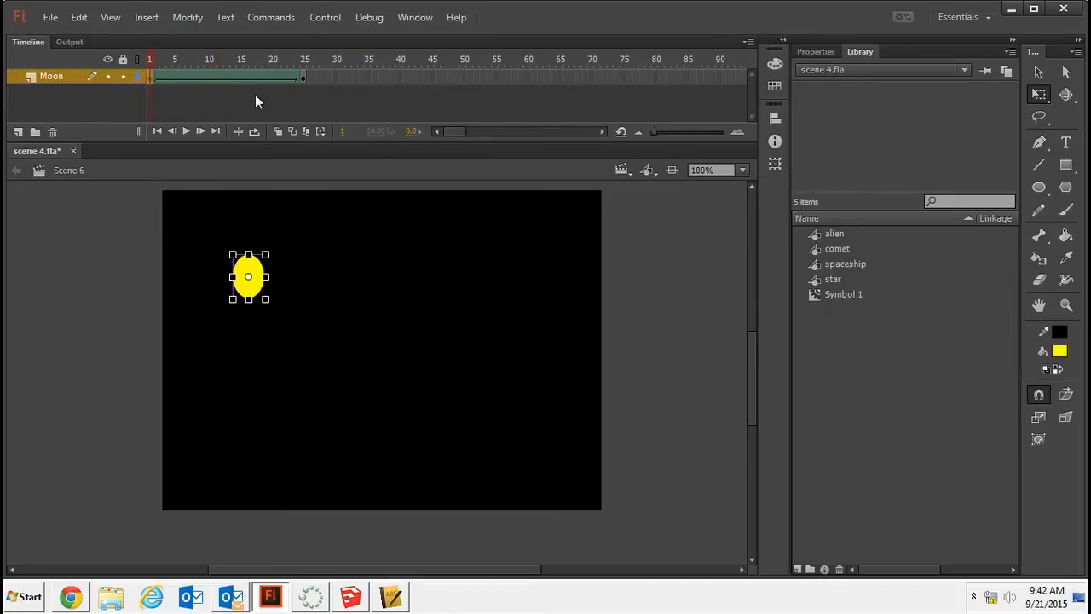
pyautogui.press('Return')
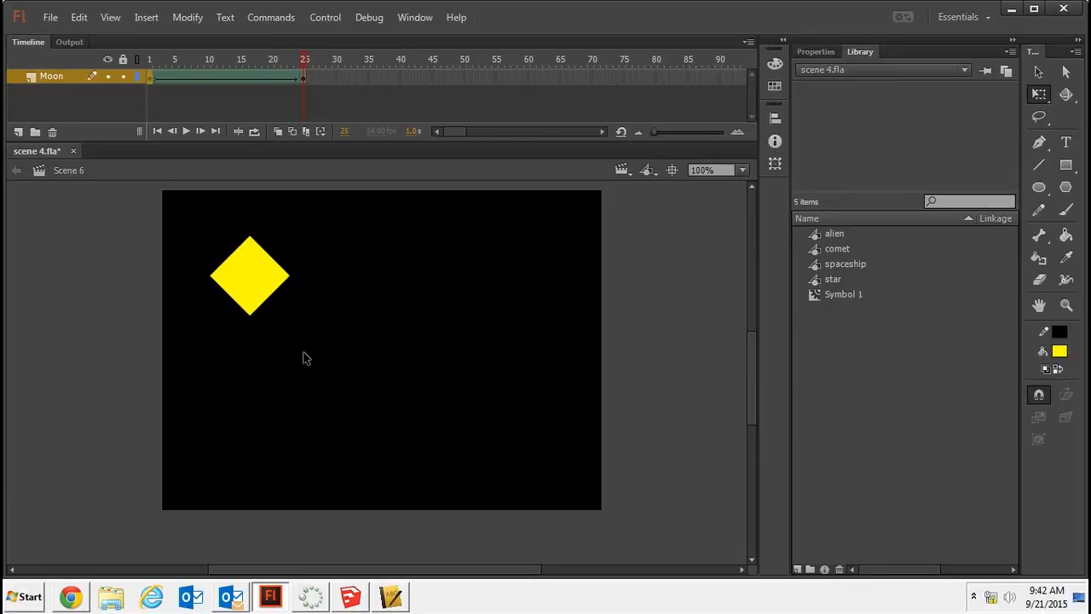
# Step: At frame 25, move the diamond to the stage centre with a bright blue fill, and play the tween from frame 1
pyautogui.click(303, 77)
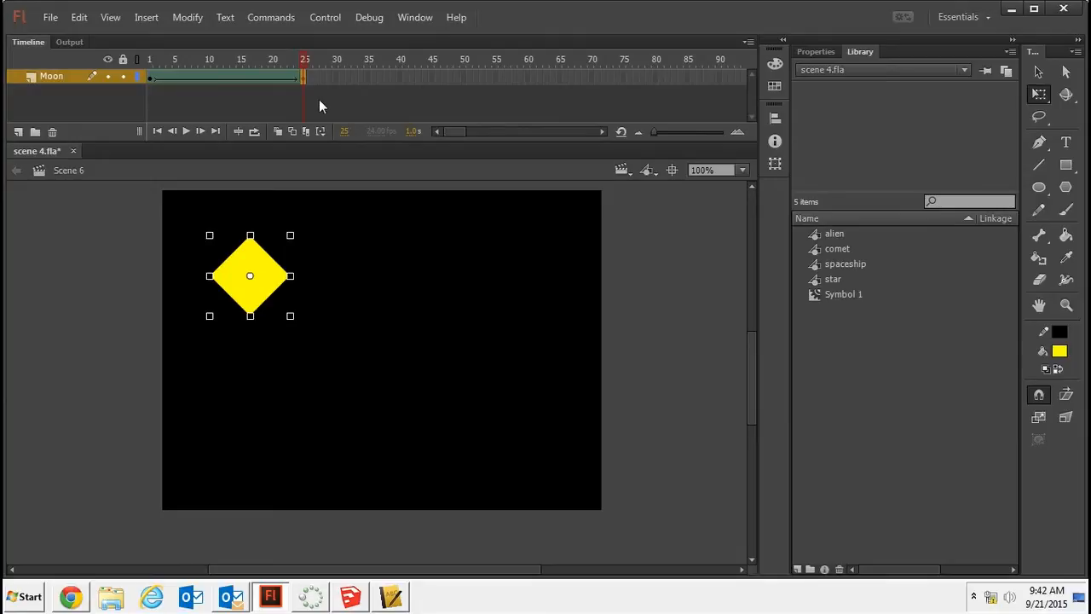
pyautogui.click(1040, 73)
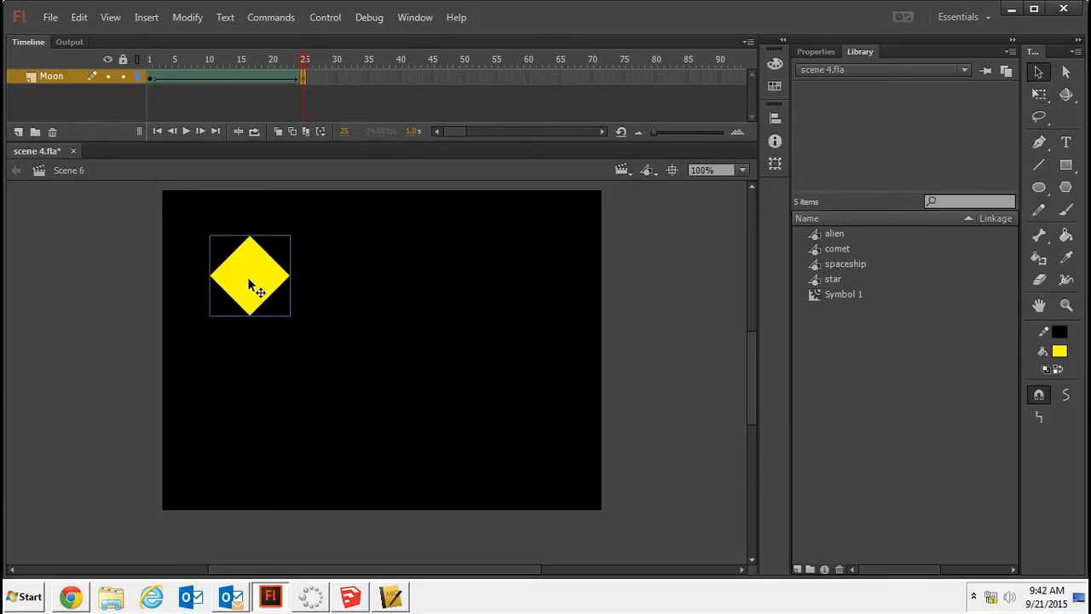
pyautogui.moveTo(249, 282); pyautogui.dragTo(385, 363)
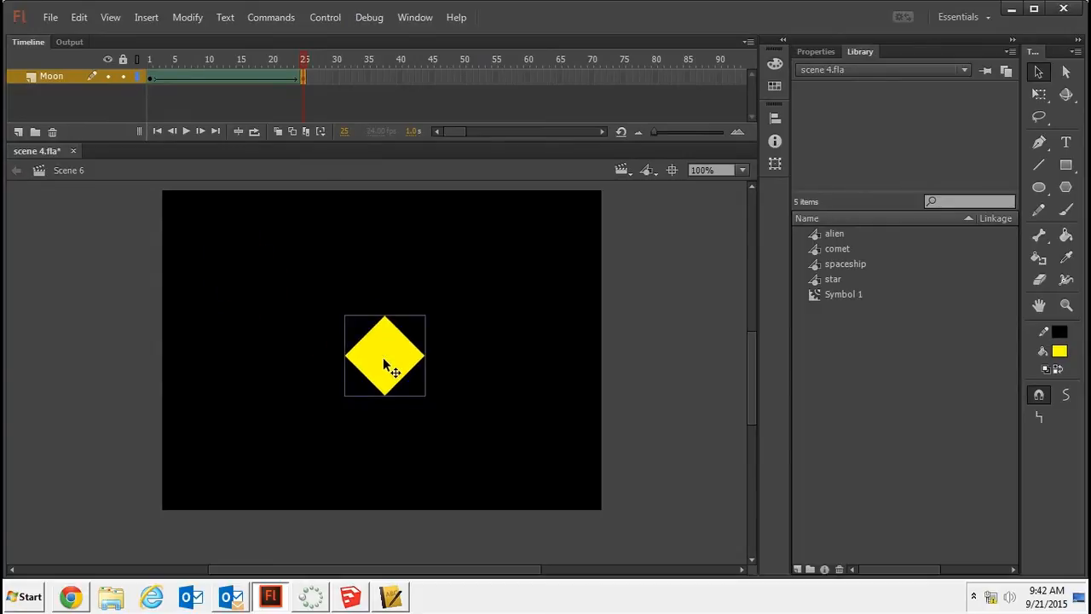
pyautogui.click(1060, 349)
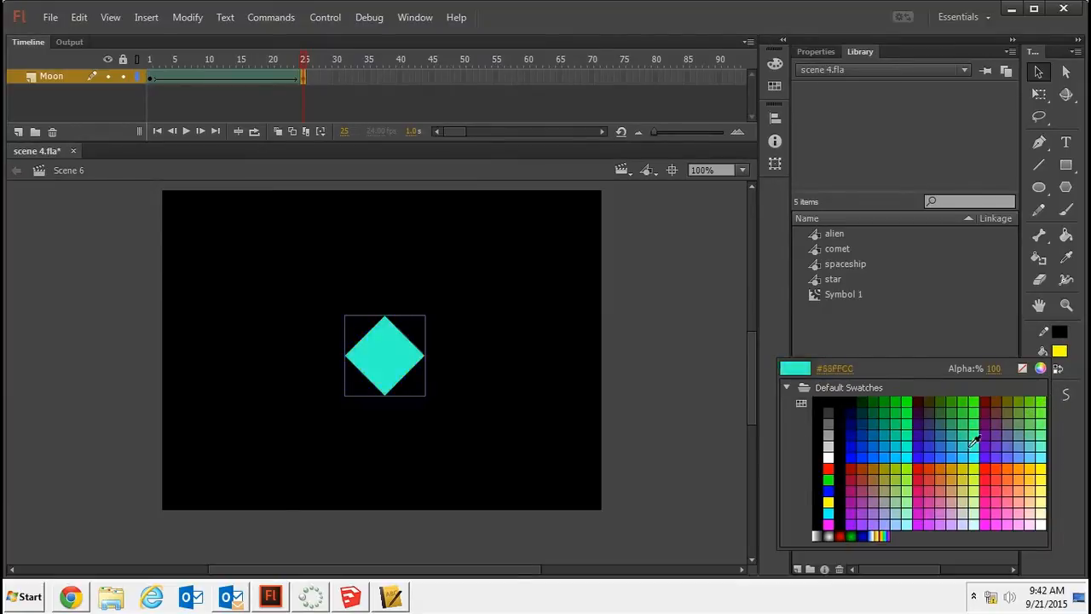
pyautogui.click(896, 456)
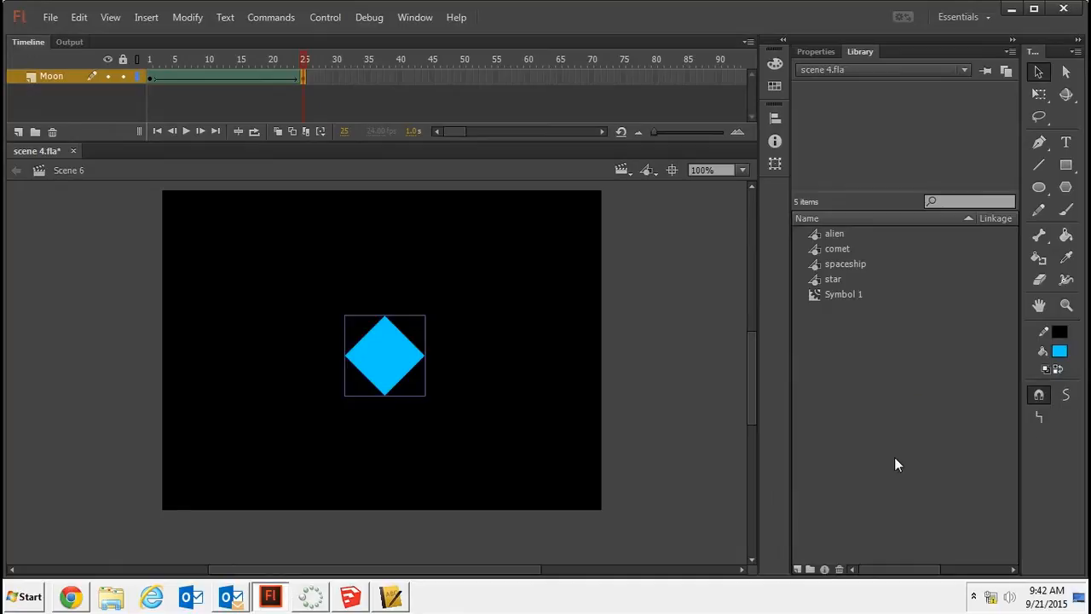
pyautogui.click(150, 76)
pyautogui.press('Return')
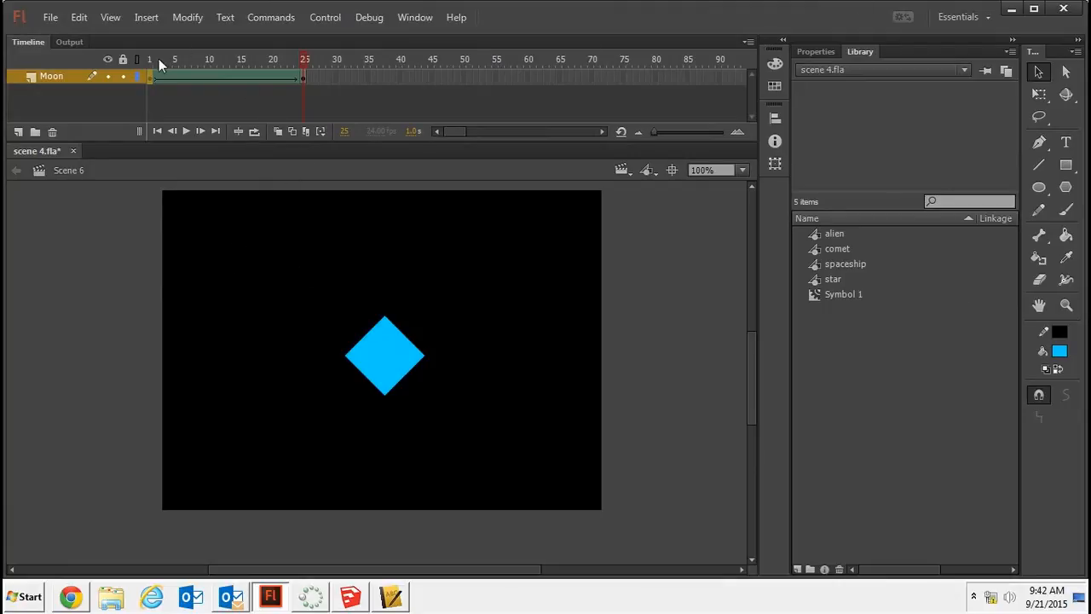
# Step: Duplicate frames 1 to 25 of the Moon layer starting at frame 26, and play the animation from frame 1
pyautogui.click(305, 76)
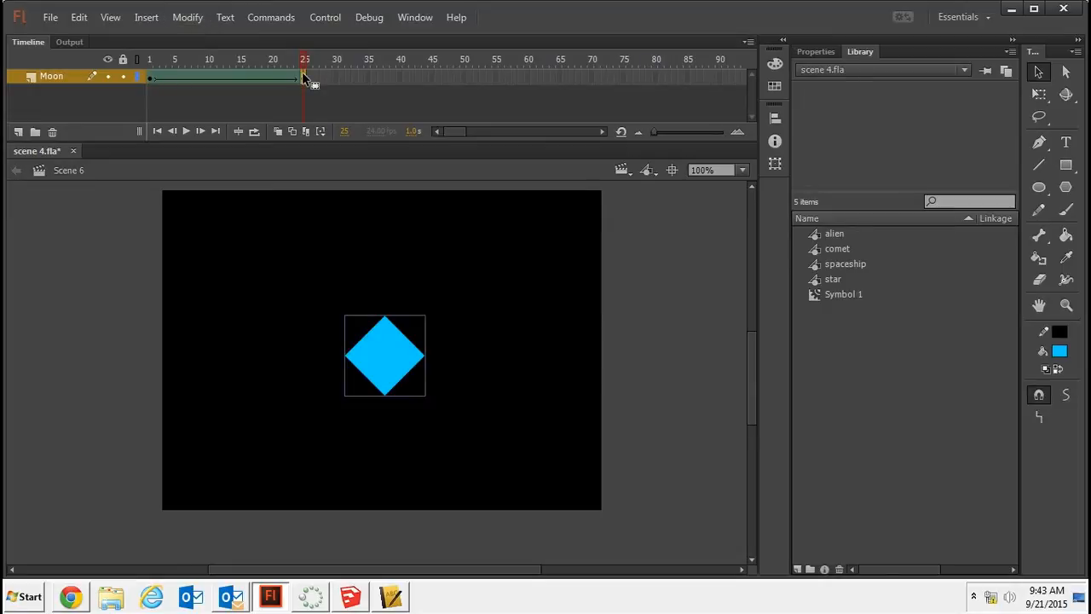
pyautogui.click(150, 77)
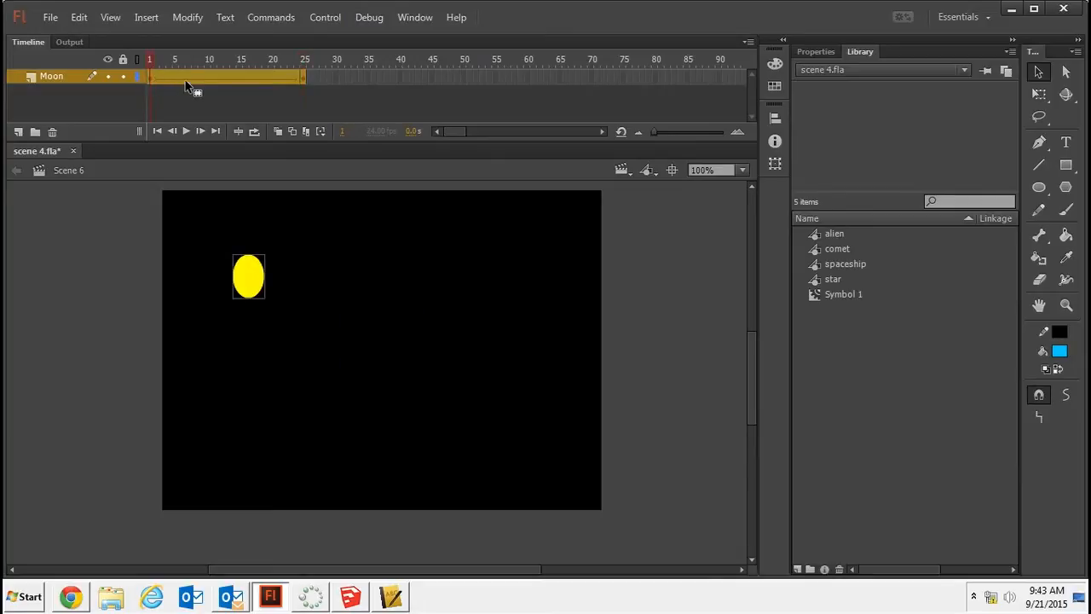
pyautogui.rightClick(188, 83)
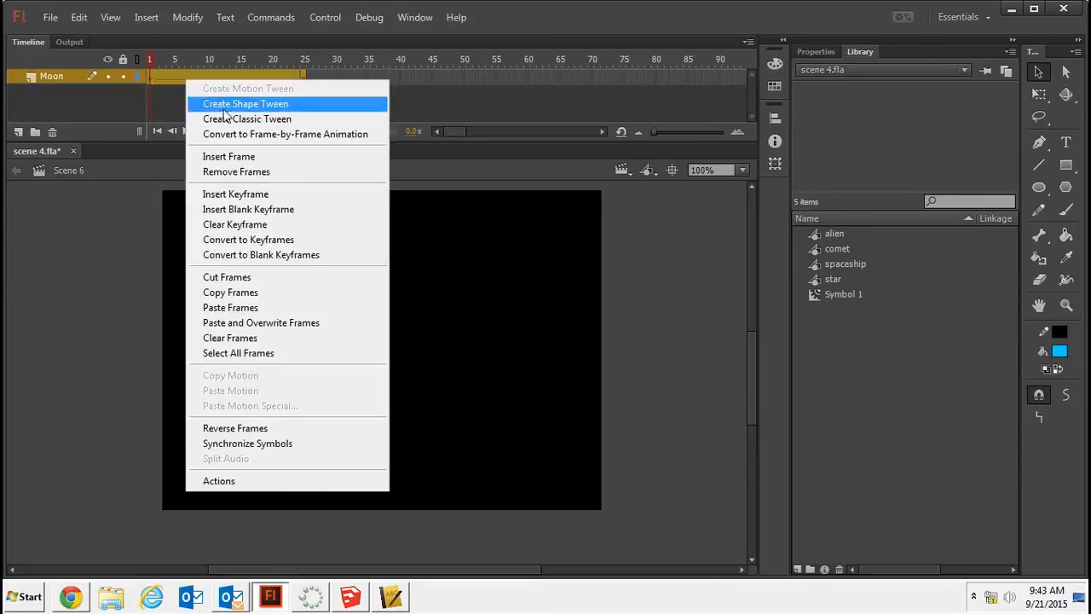
pyautogui.click(231, 292)
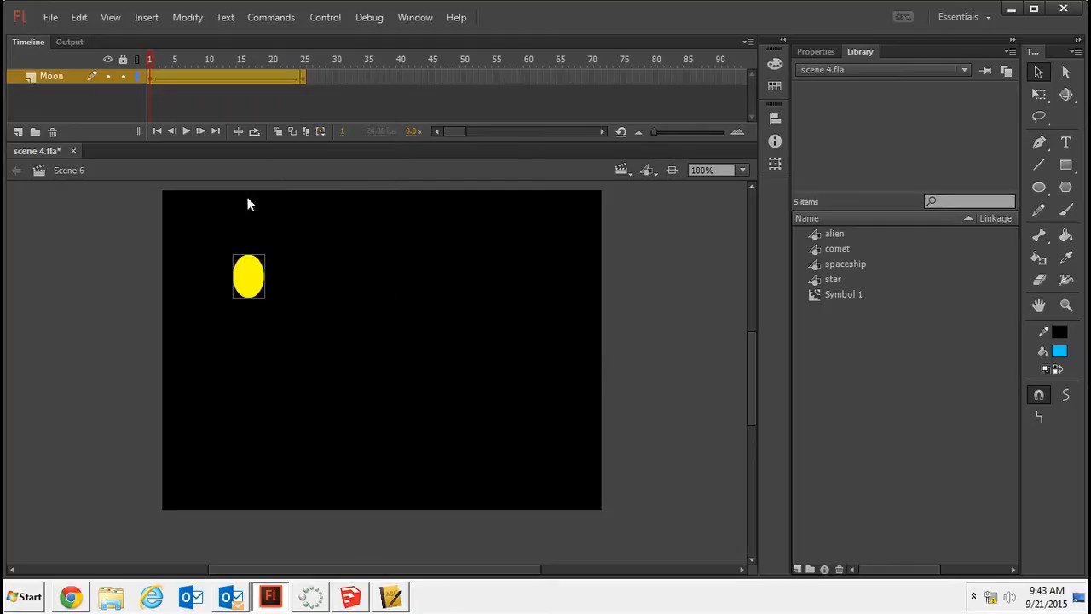
pyautogui.click(307, 79)
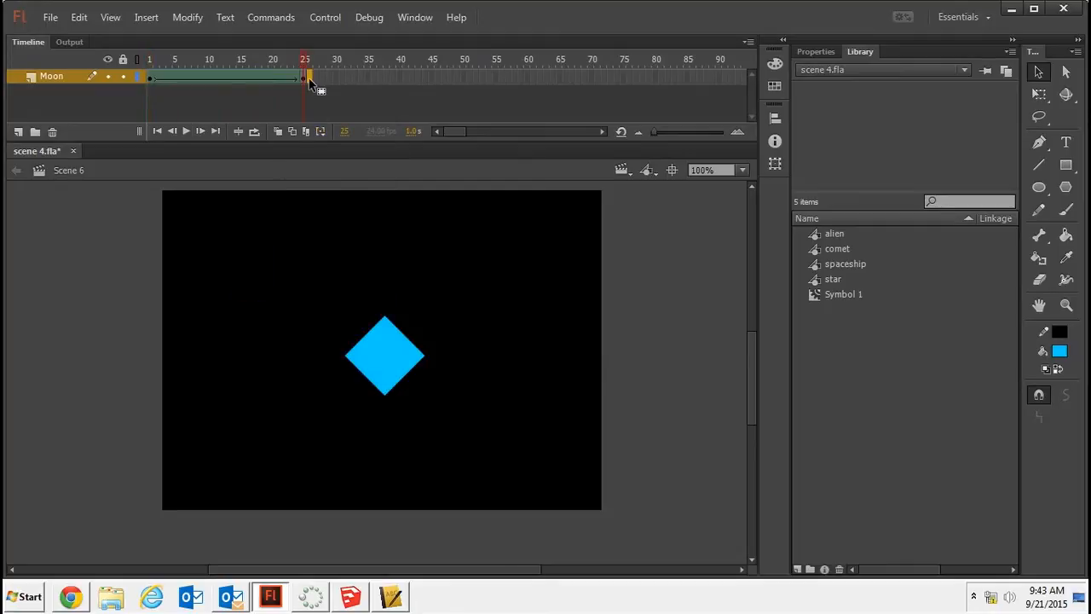
pyautogui.rightClick(310, 82)
pyautogui.click(349, 308)
pyautogui.click(151, 79)
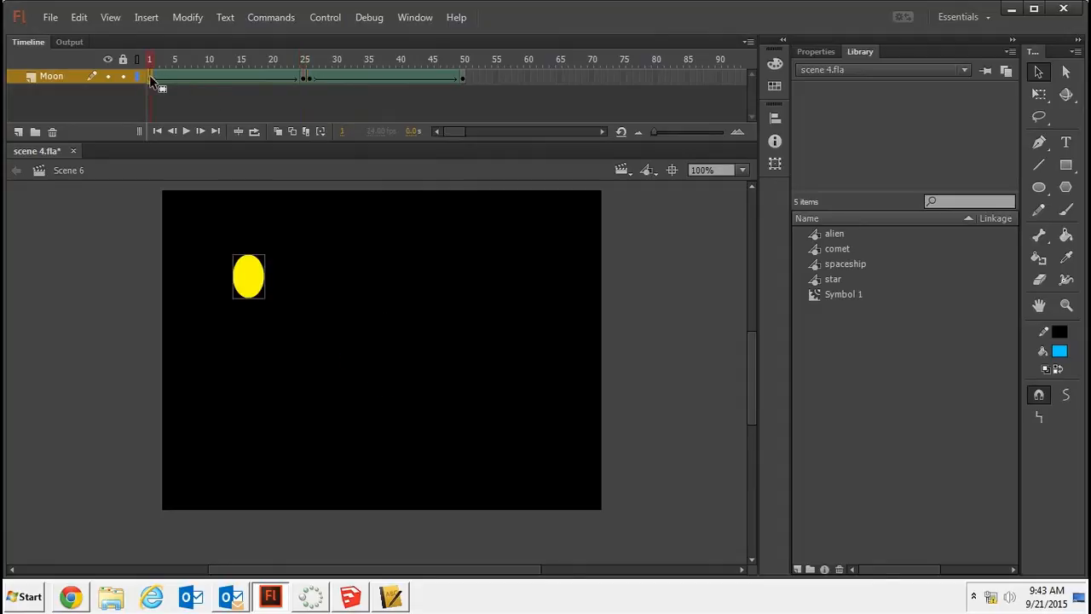
pyautogui.press('Return')
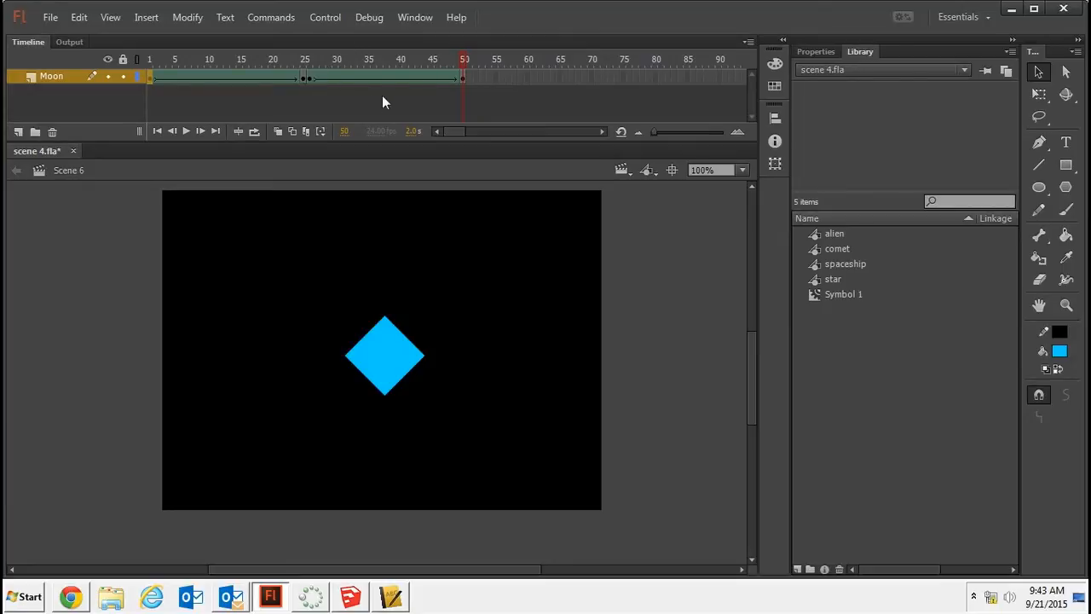
# Step: Reverse the order of frames 26 to 50 and play the animation from frame 1
pyautogui.click(310, 77)
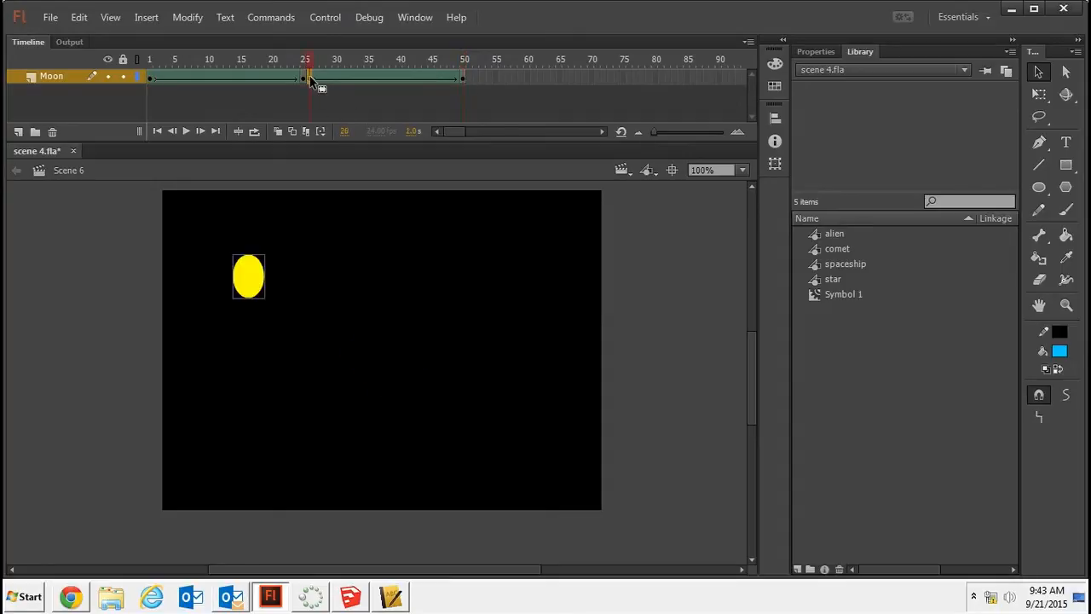
pyautogui.click(463, 79)
pyautogui.click(311, 77)
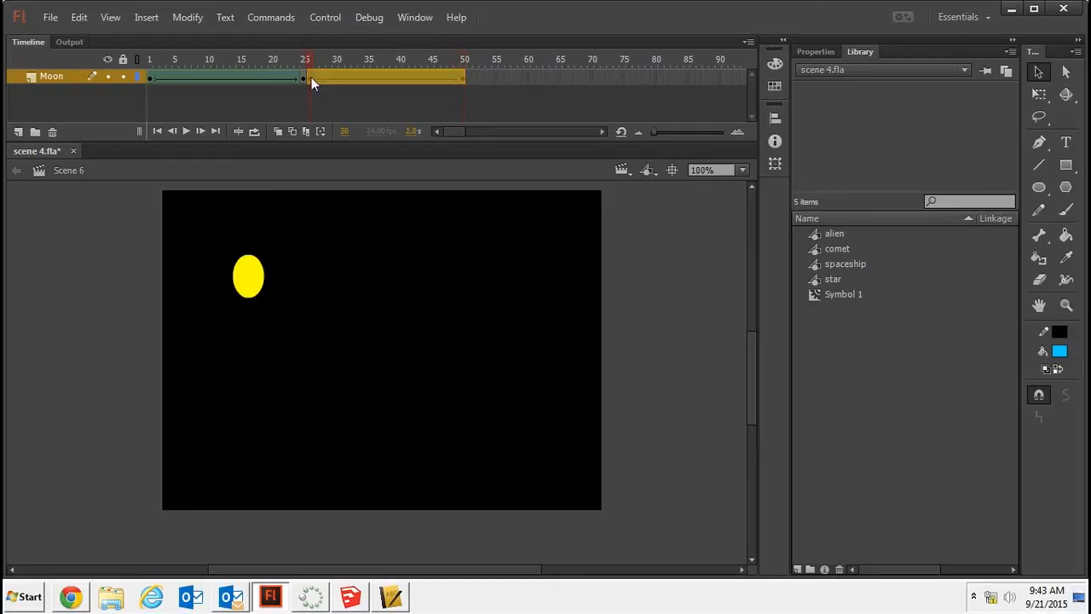
pyautogui.rightClick(357, 75)
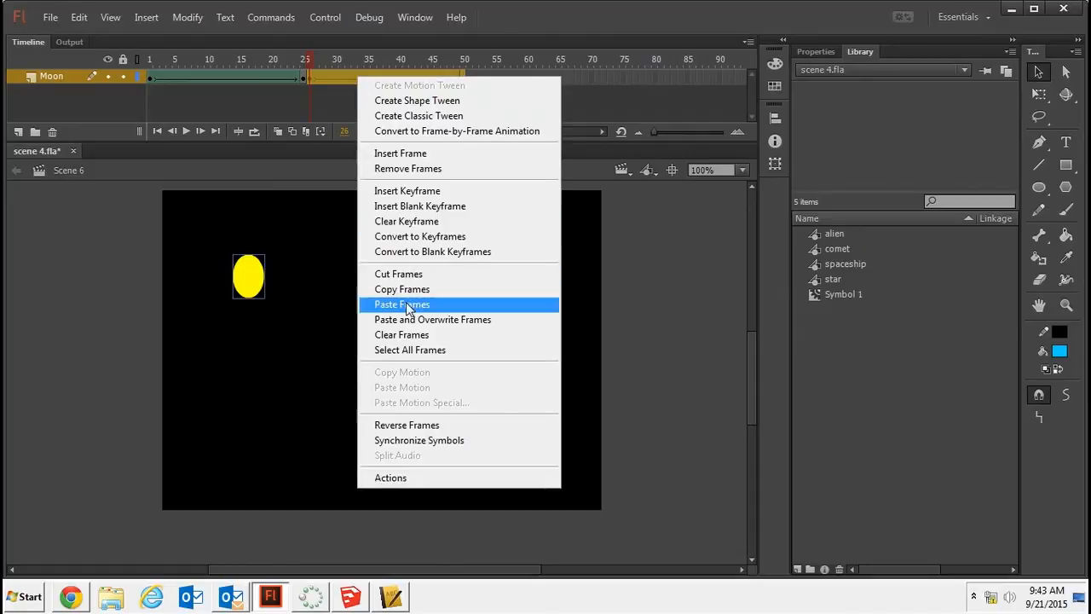
pyautogui.click(422, 426)
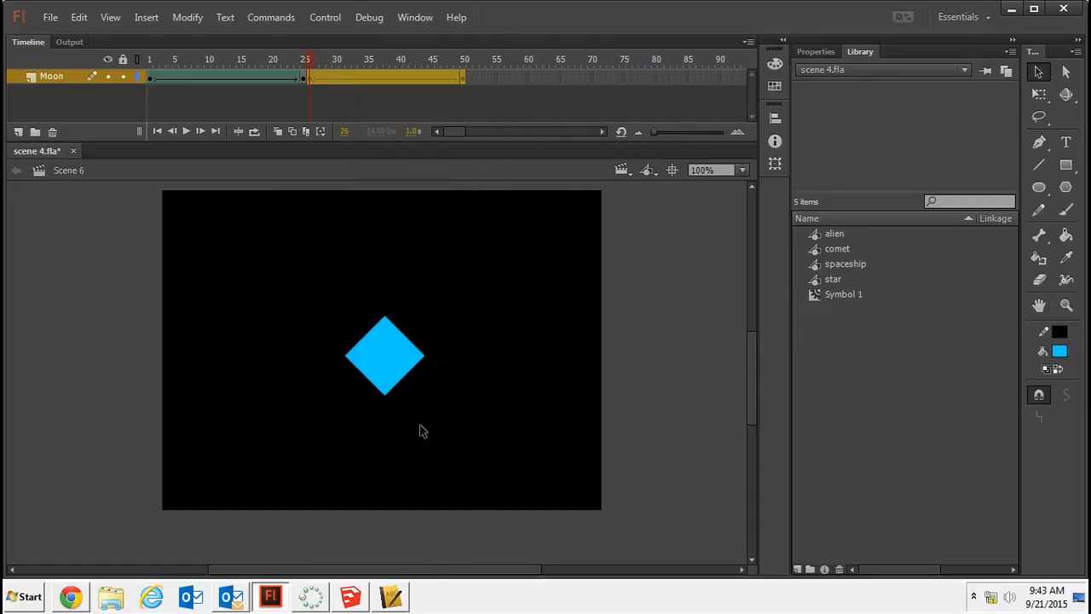
pyautogui.click(150, 75)
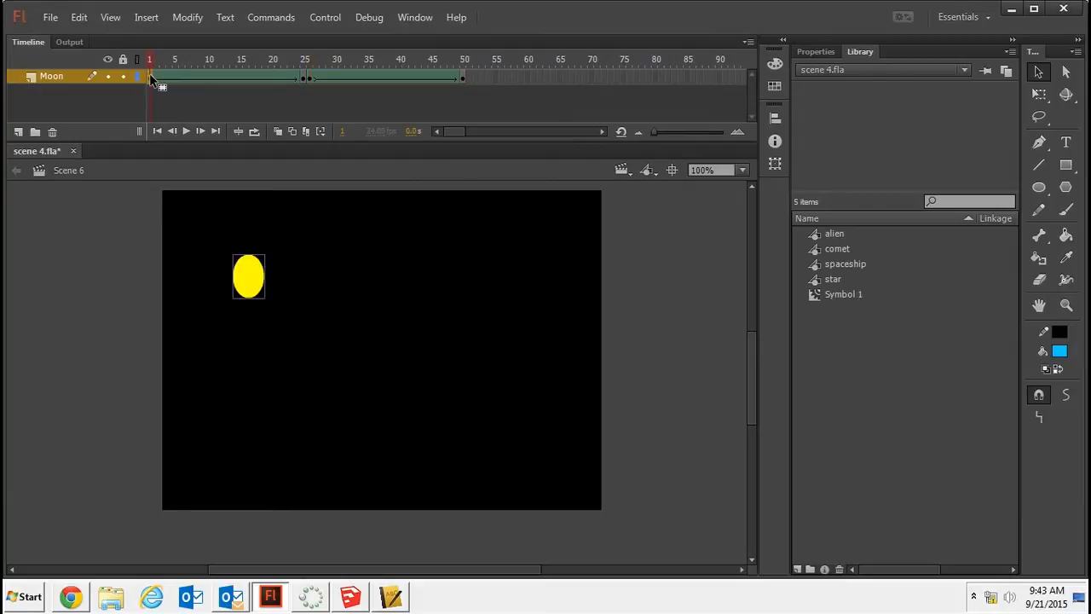
pyautogui.press('Return')
# Step: Duplicate frames 1 to 50 of the Moon layer starting at frame 51, and play the animation from frame 1
pyautogui.click(462, 78)
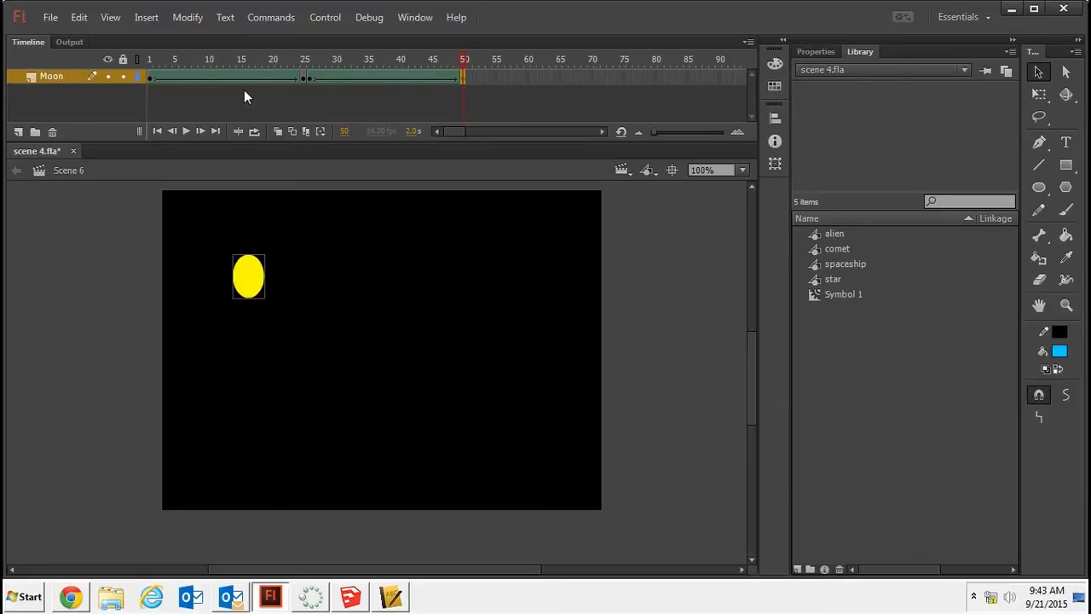
pyautogui.keyDown('shift'); pyautogui.click(151, 79); pyautogui.keyUp('shift')
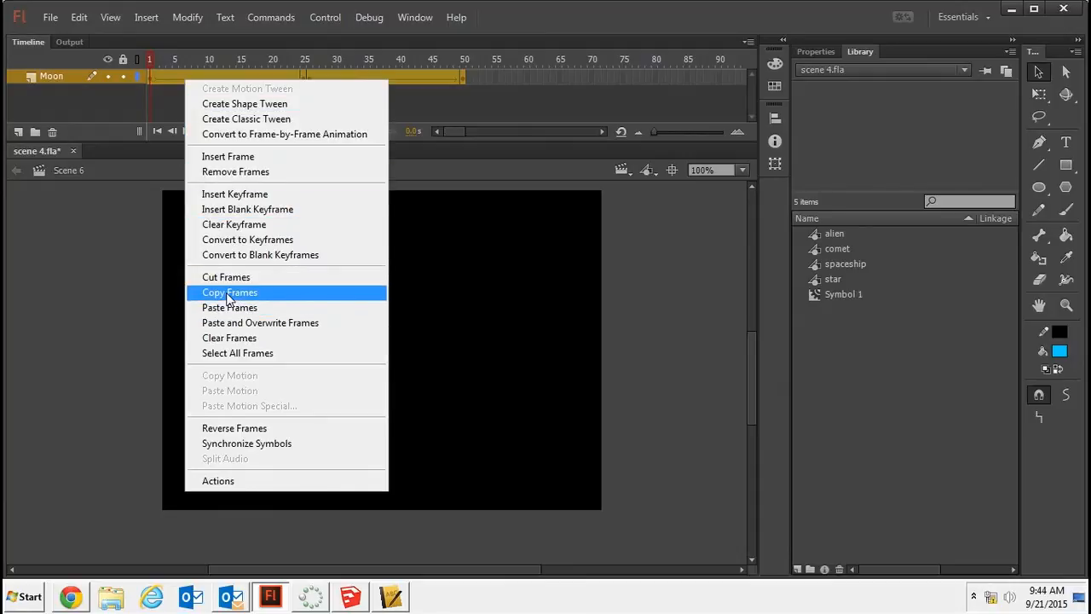
pyautogui.click(229, 293)
pyautogui.click(468, 77)
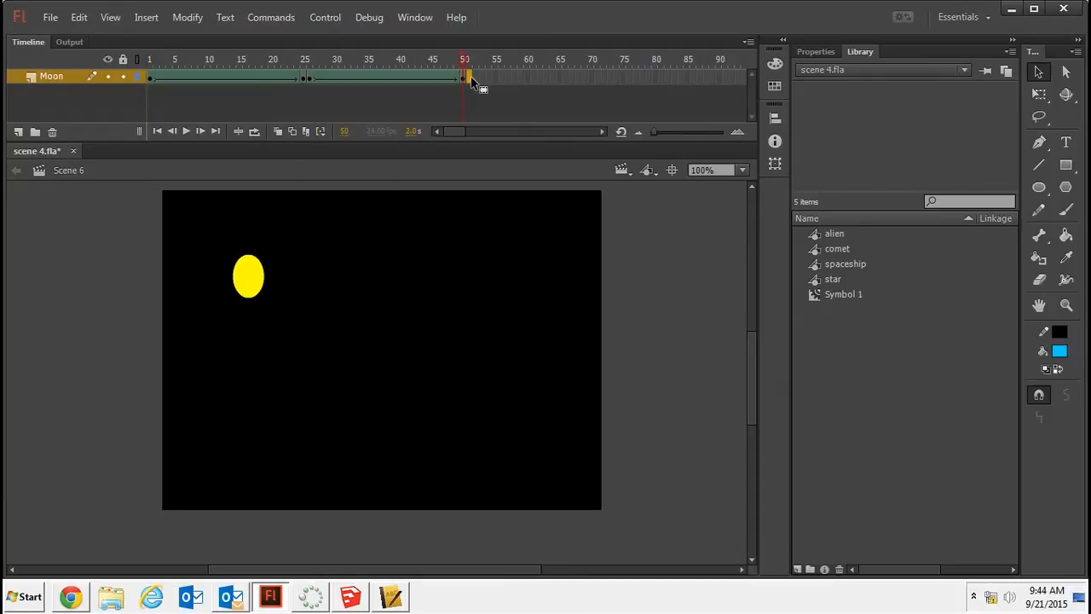
pyautogui.rightClick(471, 76)
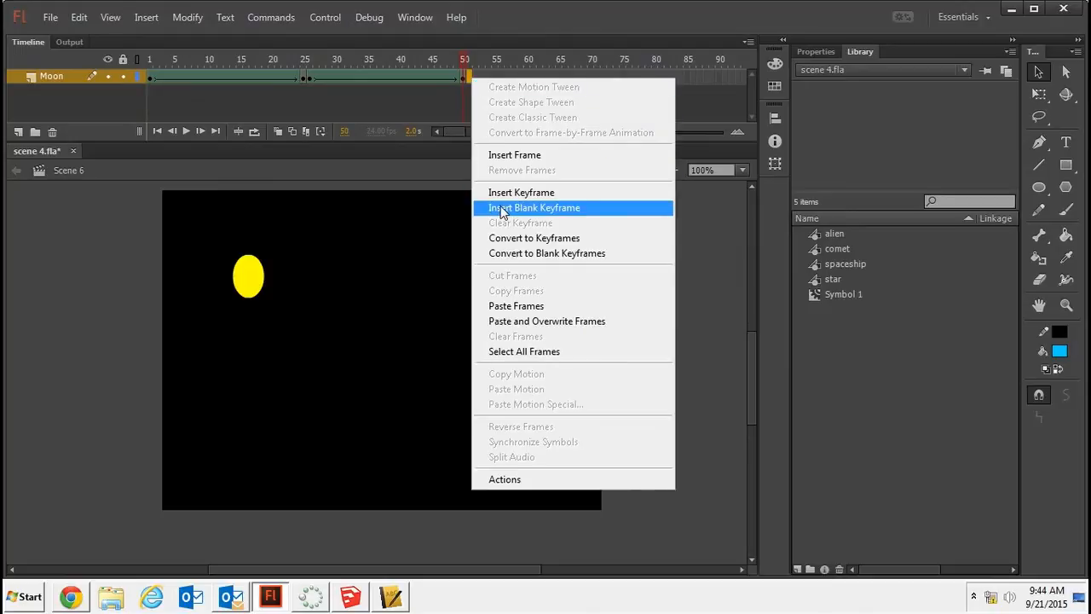
pyautogui.click(514, 306)
pyautogui.click(151, 78)
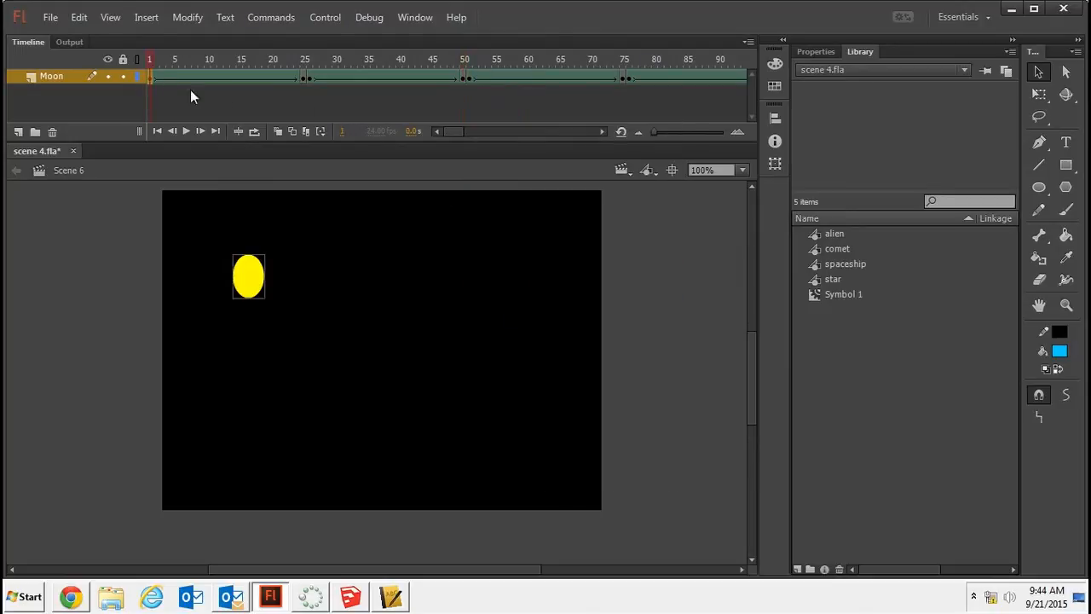
pyautogui.press('Return')
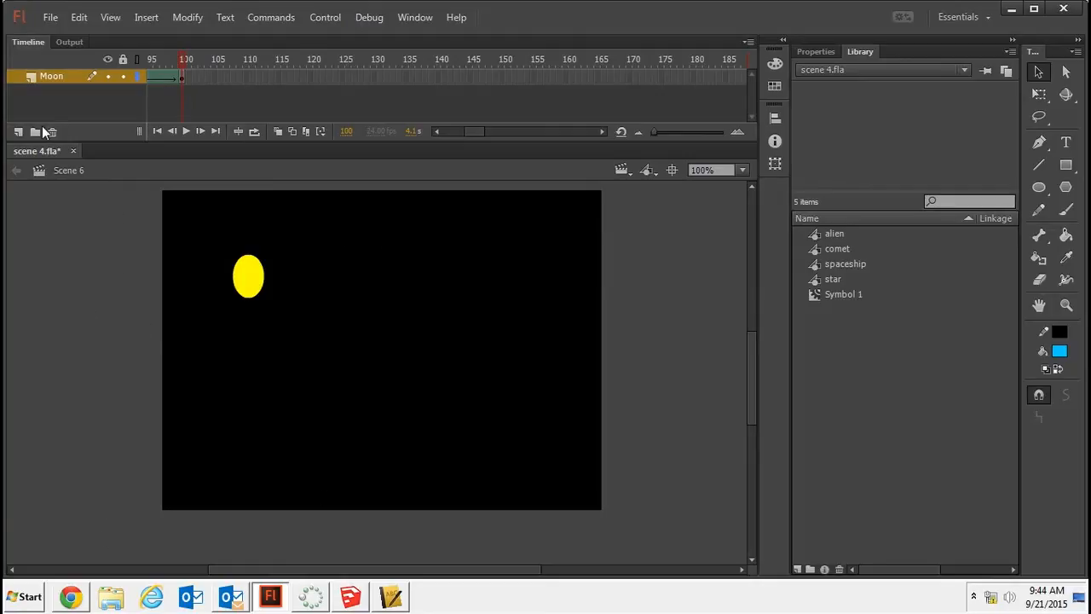
# Step: Add a layer named BG above the Moon layer and select its frame 1
pyautogui.click(19, 131)
pyautogui.doubleClick(54, 76)
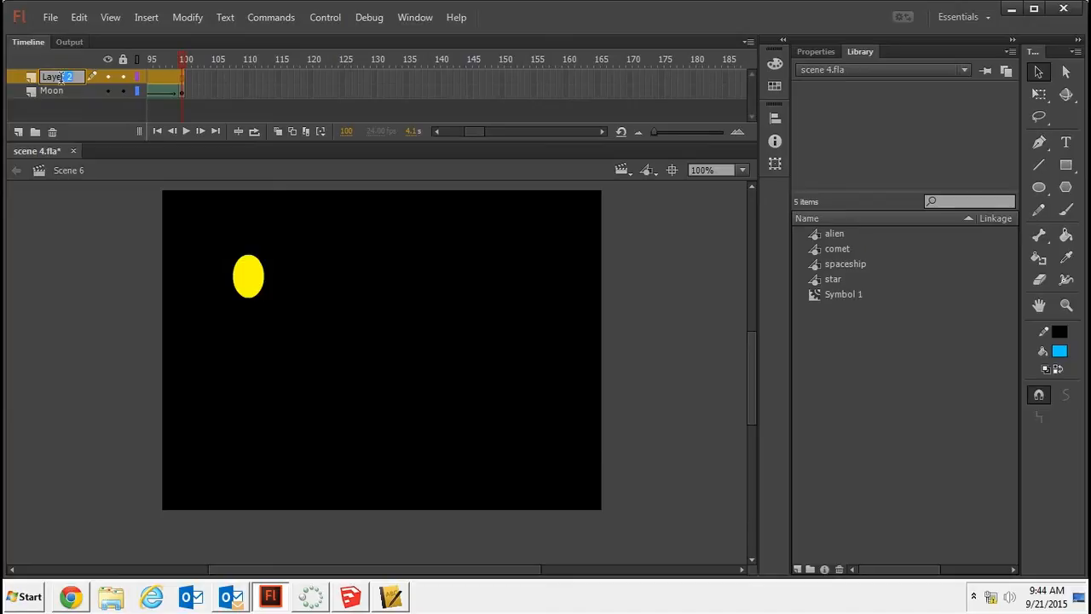
pyautogui.press('BackSpace')
pyautogui.write('BG')
pyautogui.moveTo(473, 132); pyautogui.dragTo(335, 123)
pyautogui.click(150, 81)
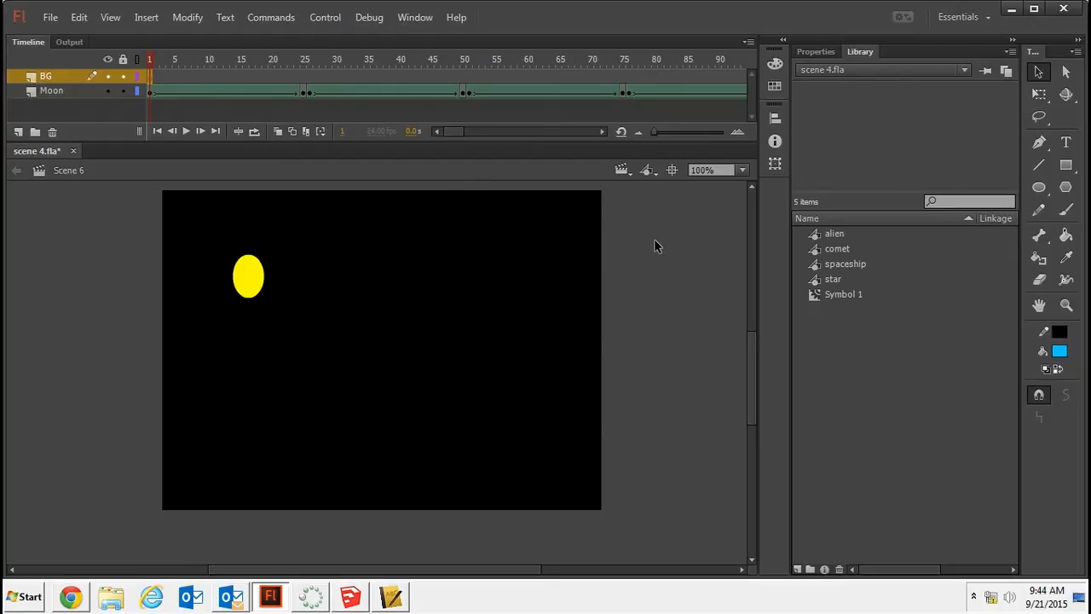
# Step: Draw a bright blue rectangle across the bottom of the stage and bend its upper edge upward into a hill
pyautogui.click(1066, 167)
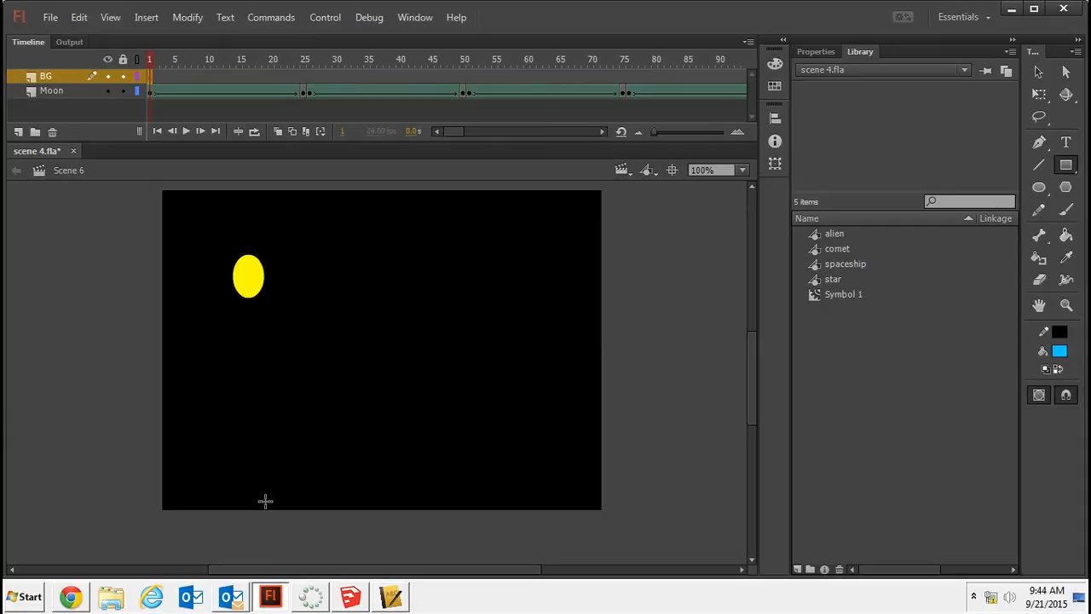
pyautogui.moveTo(165, 506)
pyautogui.mouseDown()
pyautogui.moveTo(165, 463)
pyautogui.moveTo(209, 426)
pyautogui.moveTo(480, 419)
pyautogui.moveTo(600, 433)
pyautogui.mouseUp()
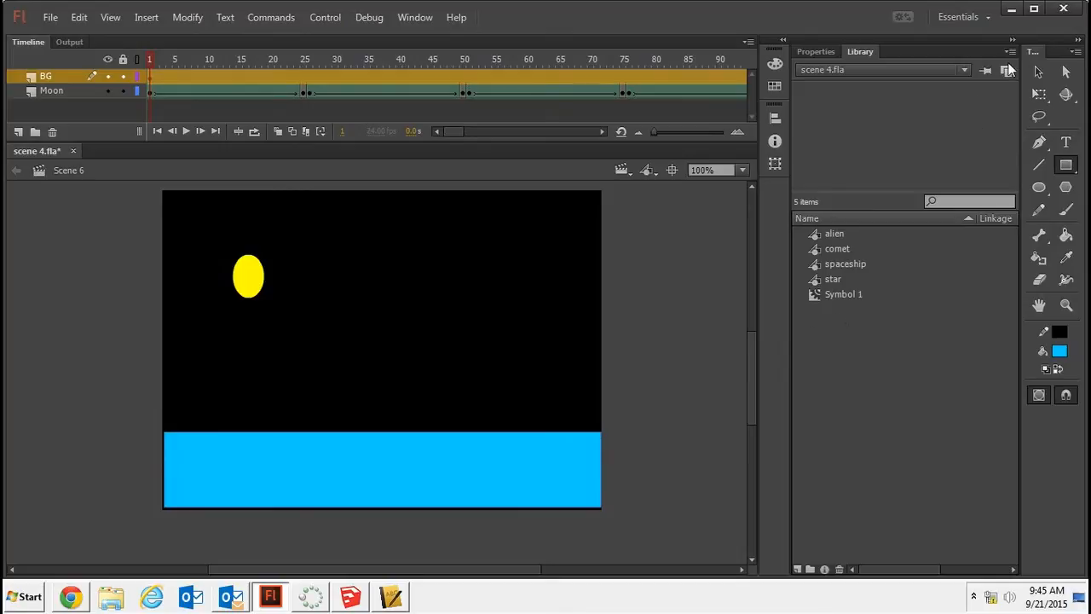
pyautogui.click(1038, 72)
pyautogui.click(631, 287)
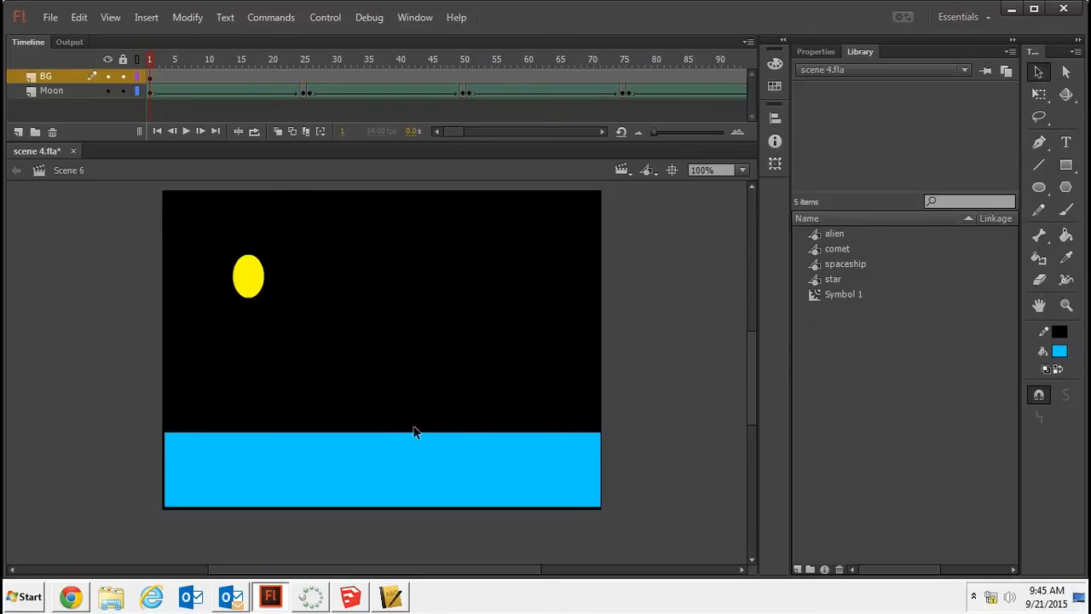
pyautogui.moveTo(385, 432); pyautogui.dragTo(381, 376)
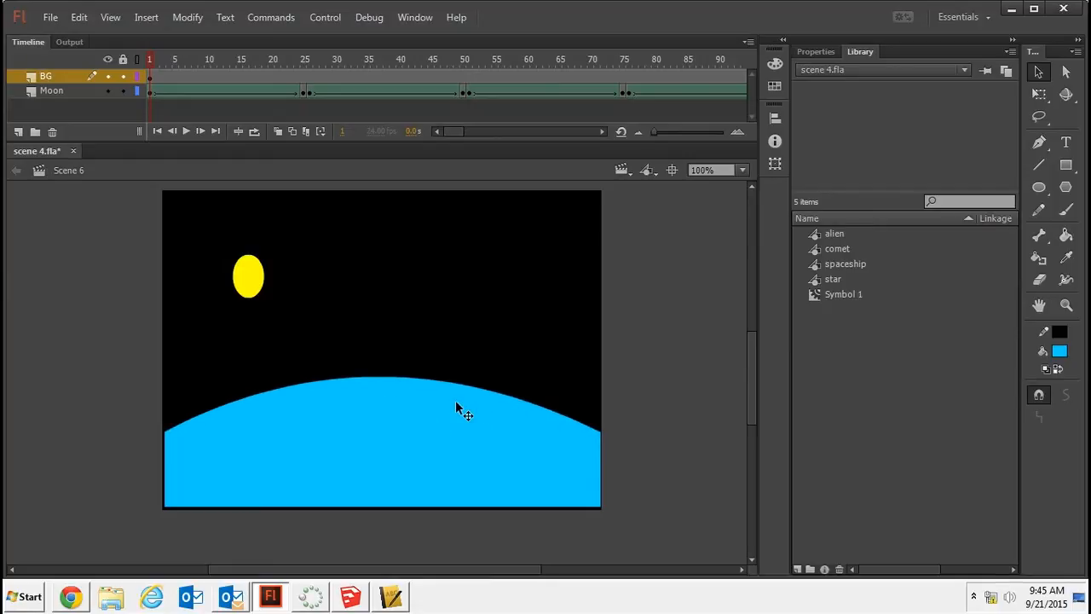
# Step: Add a layer named ship above the BG layer and select its frame 1
pyautogui.click(18, 132)
pyautogui.doubleClick(57, 76)
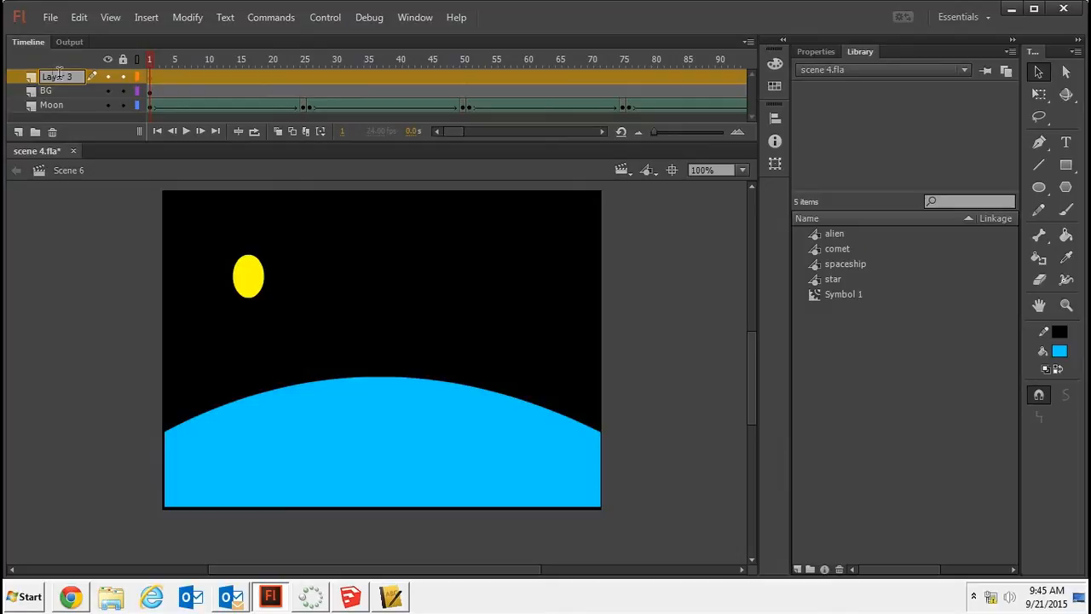
pyautogui.write('ship')
pyautogui.click(151, 81)
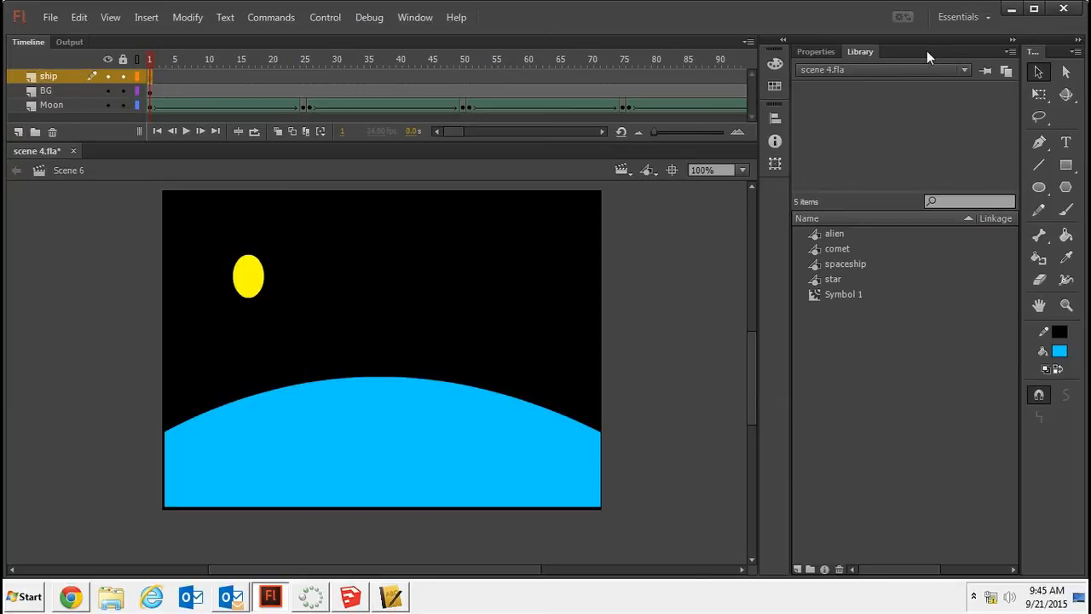
# Step: Place the spaceship symbol across the stage's upper left edge and scale it down to about a third of its size
pyautogui.click(848, 265)
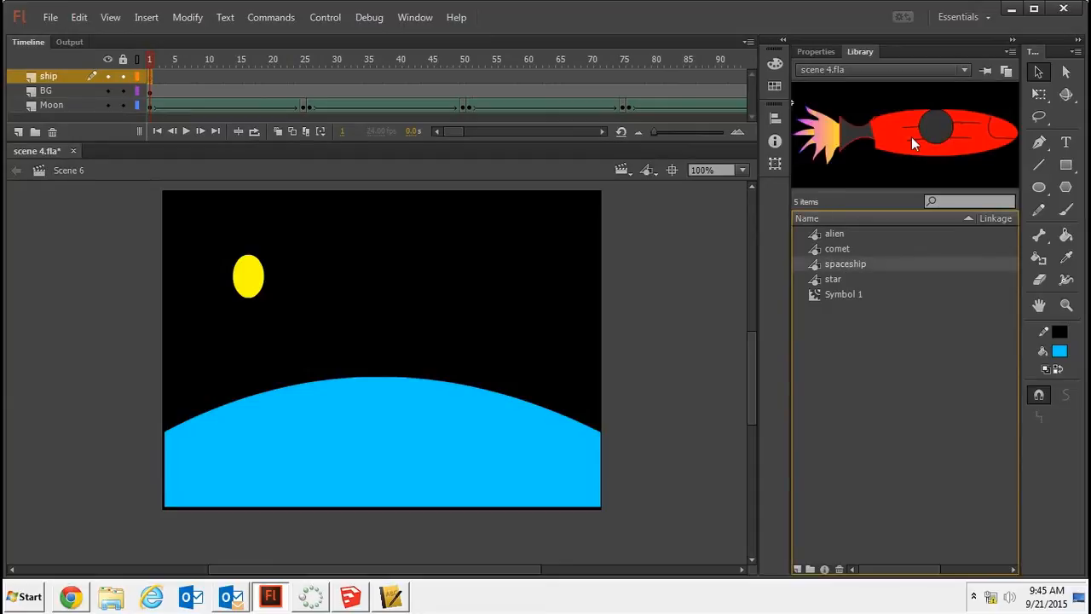
pyautogui.moveTo(909, 137); pyautogui.dragTo(655, 210)
pyautogui.moveTo(343, 224); pyautogui.dragTo(146, 222)
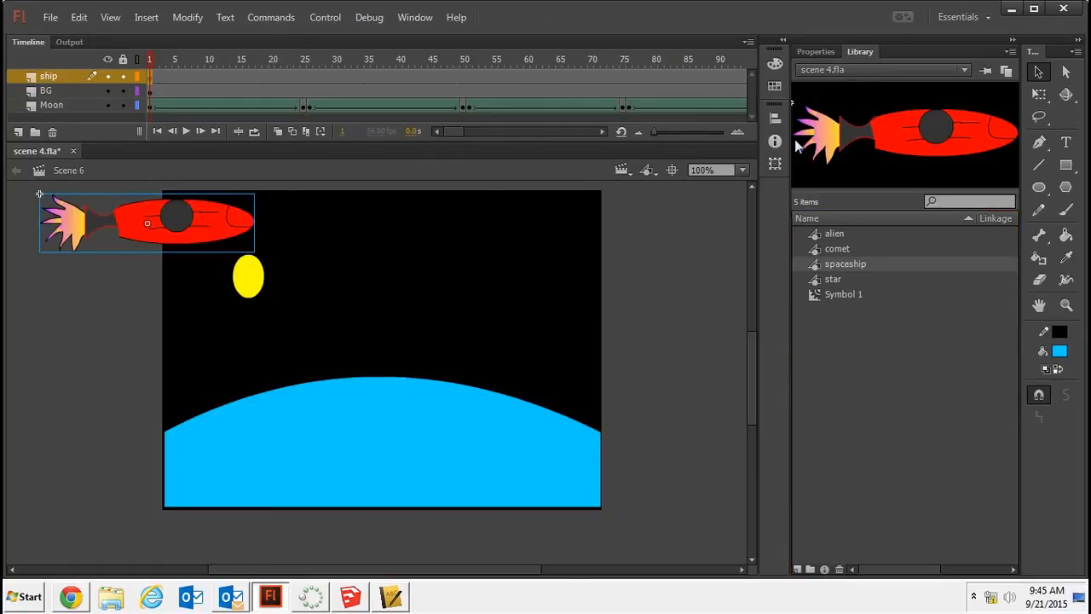
pyautogui.click(1044, 98)
pyautogui.moveTo(254, 195); pyautogui.dragTo(184, 210)
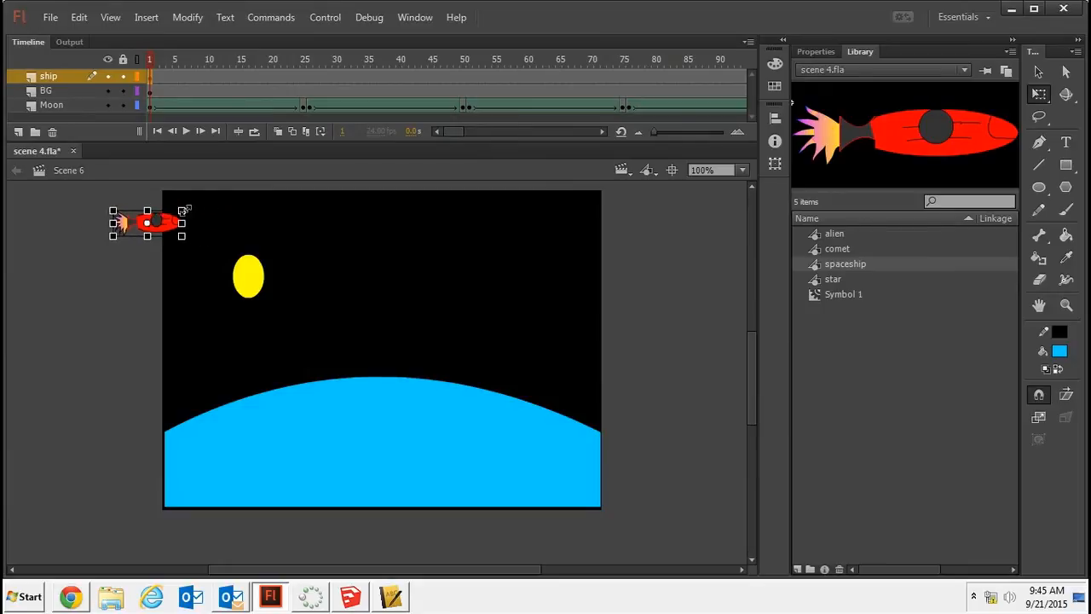
pyautogui.rightClick(164, 228)
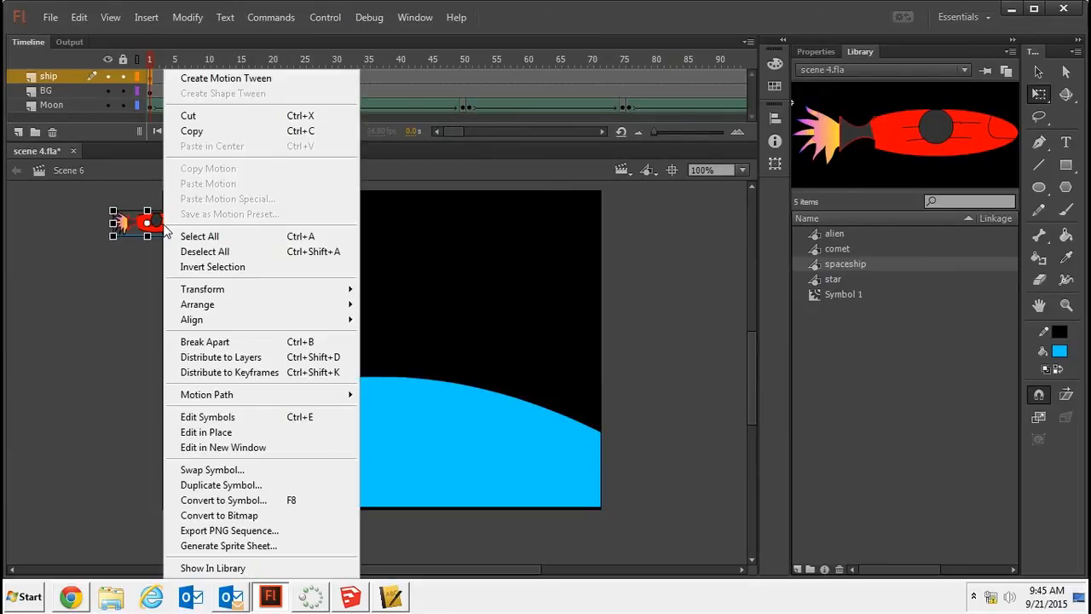
pyautogui.click(194, 78)
pyautogui.moveTo(168, 228); pyautogui.dragTo(512, 431)
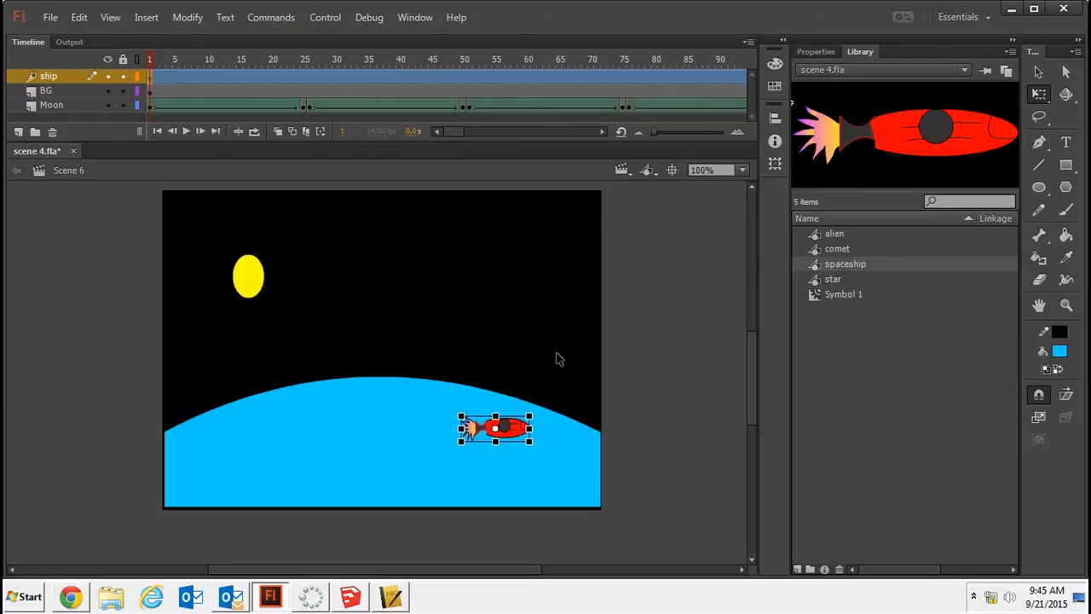
pyautogui.hotkey('ctrl', 'z')
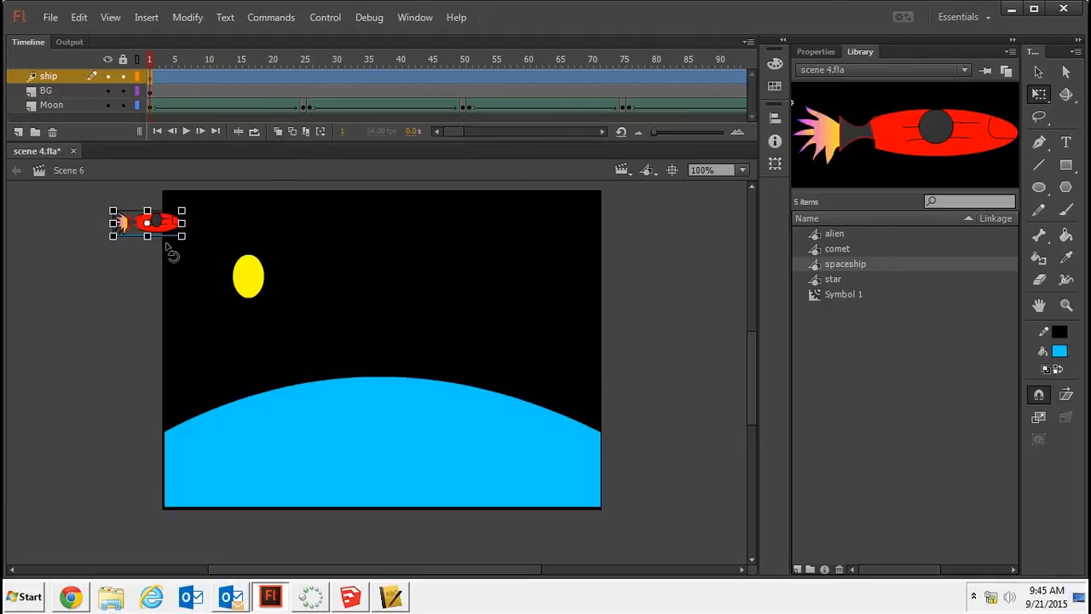
pyautogui.rightClick(150, 224)
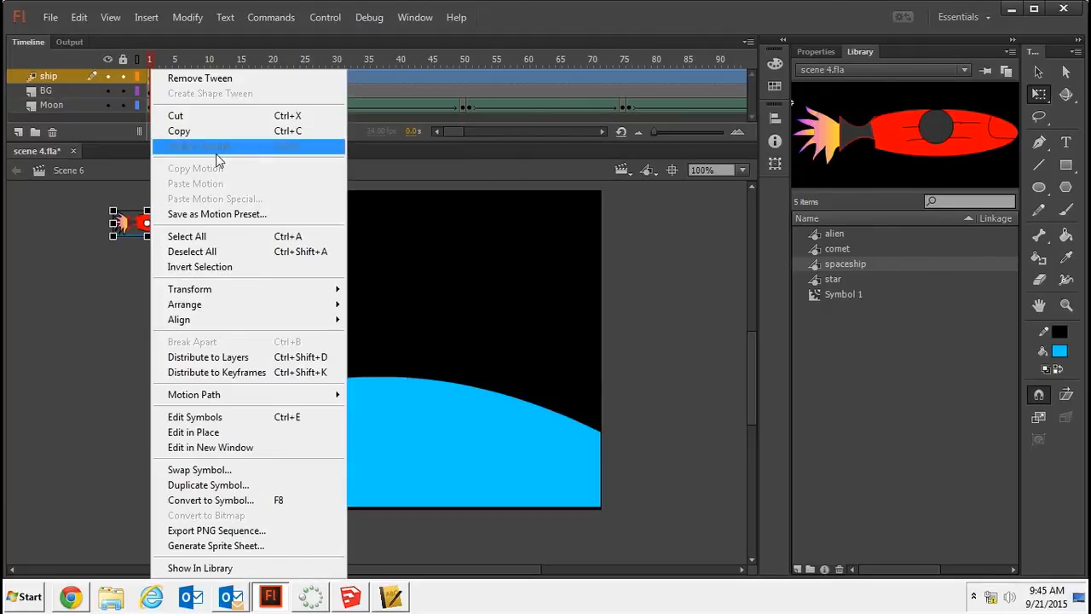
pyautogui.click(236, 77)
# Step: Create a motion tween for the spaceship and, at frame 50, move it onto the right side of the blue hill
pyautogui.rightClick(156, 230)
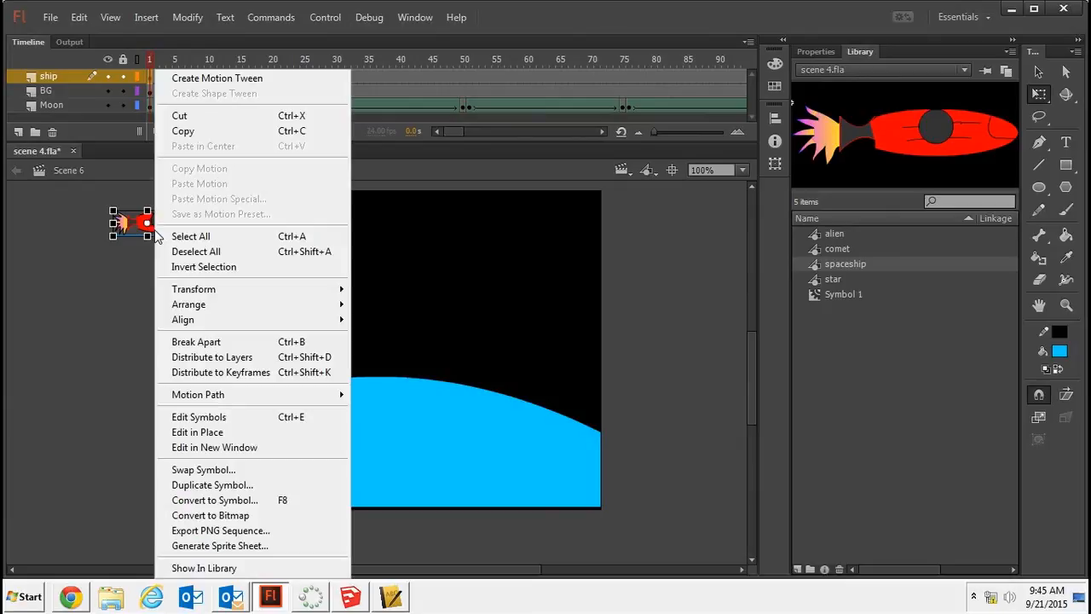
pyautogui.click(205, 77)
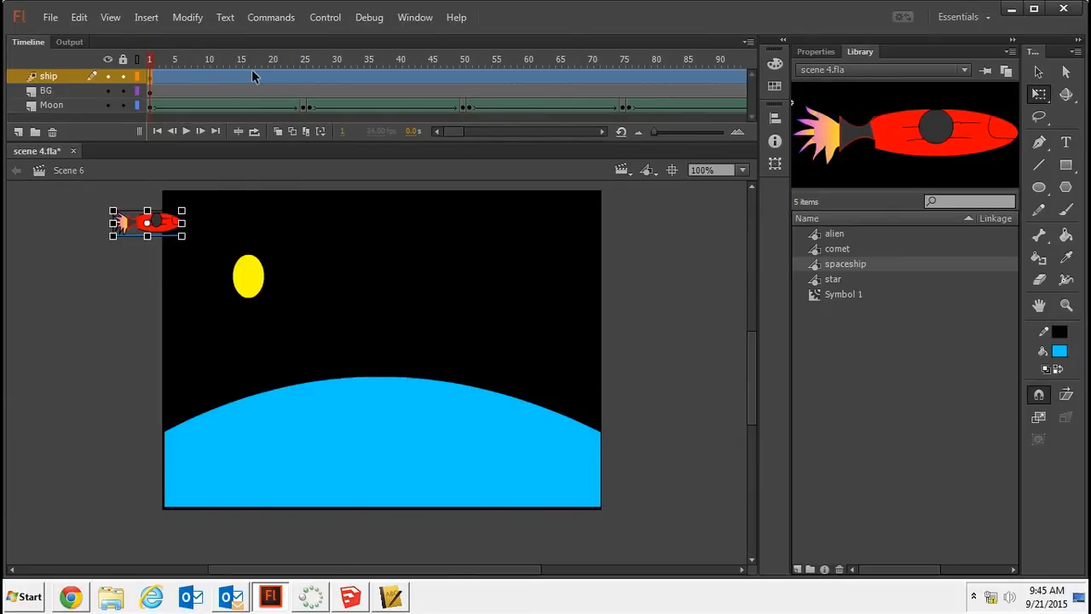
pyautogui.click(464, 78)
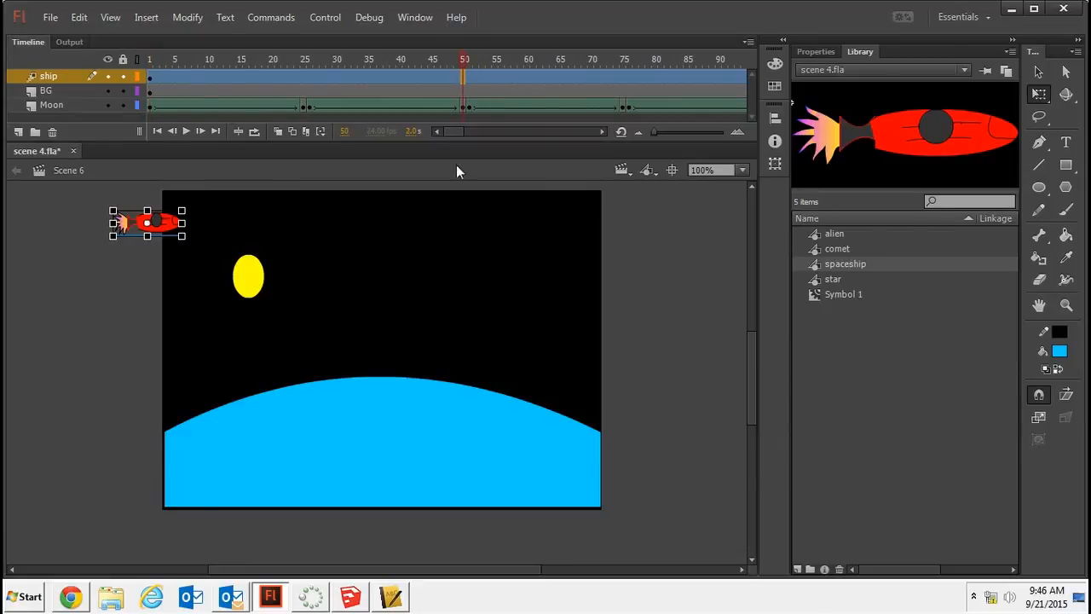
pyautogui.moveTo(190, 232); pyautogui.dragTo(523, 443)
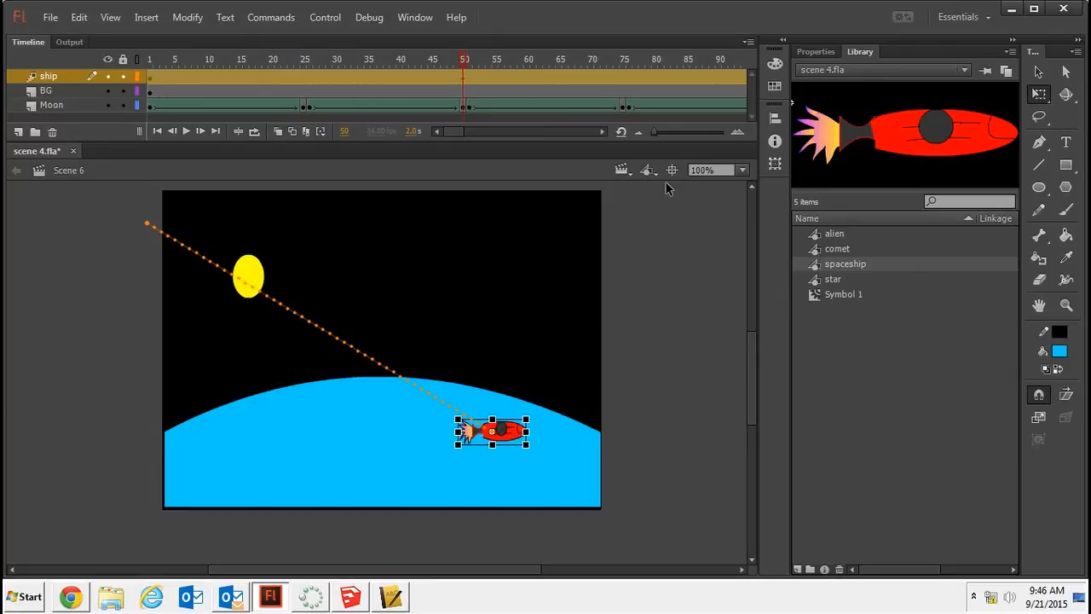
# Step: Bend the spaceship's motion path into an arc toward the stage's upper right, and play the animation from frame 1
pyautogui.click(1039, 71)
pyautogui.moveTo(311, 324); pyautogui.dragTo(477, 246)
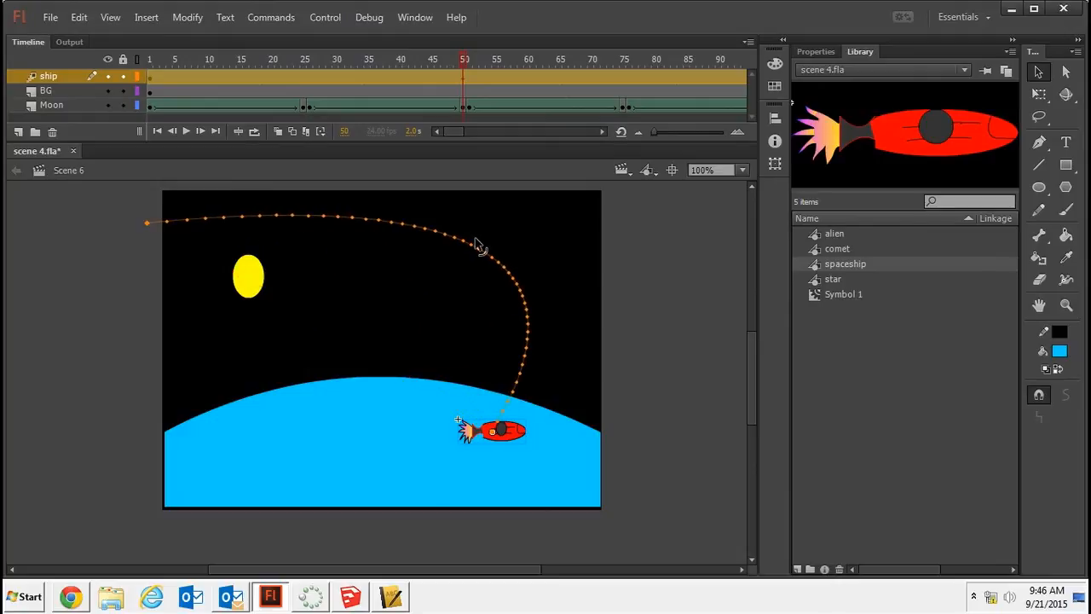
pyautogui.click(153, 74)
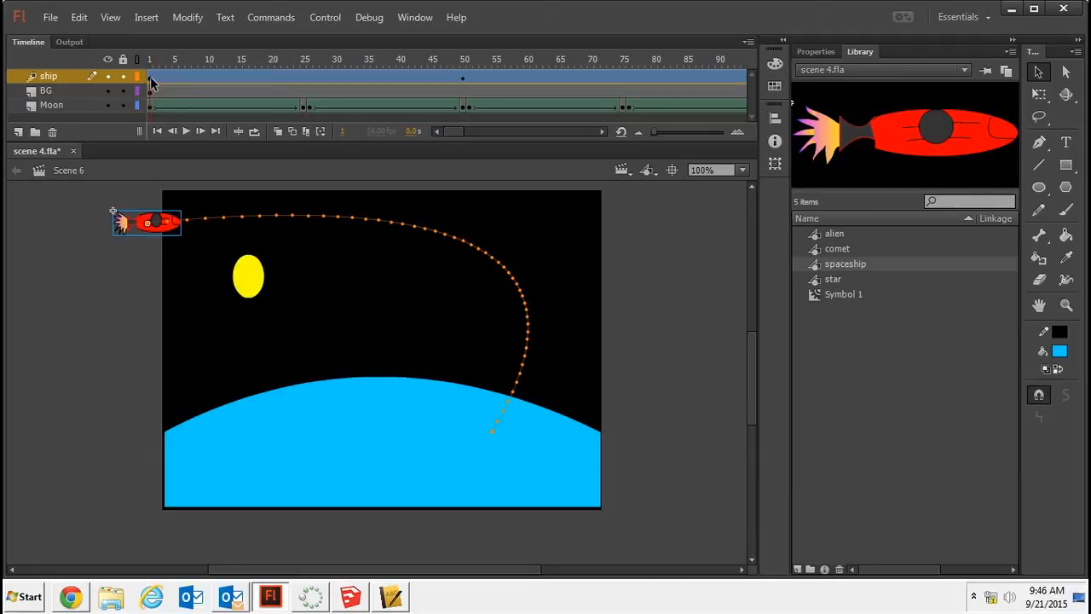
pyautogui.press('Return')
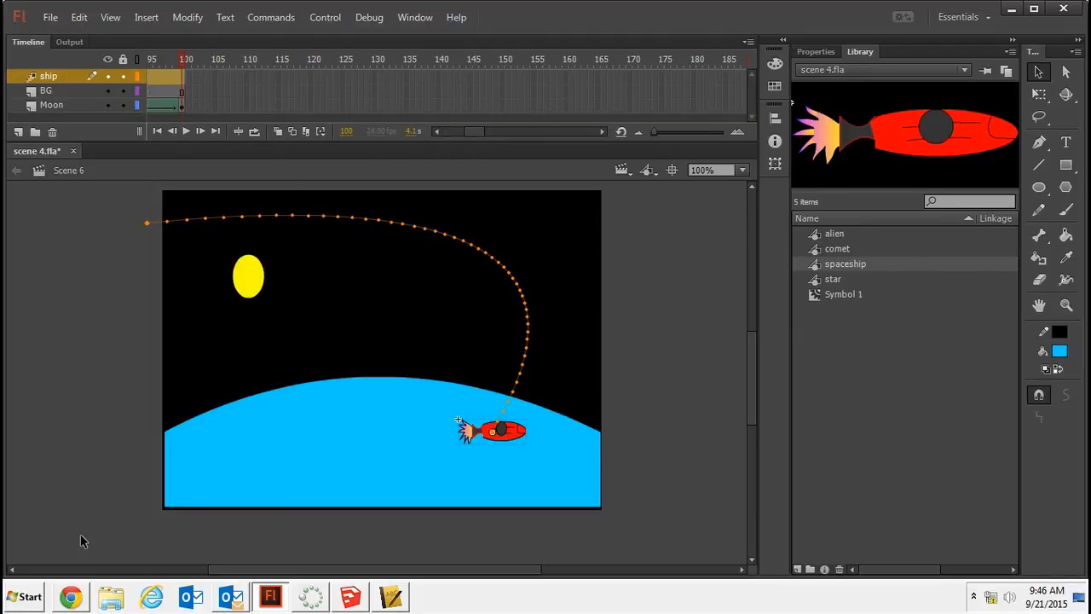
# Step: Add a layer above the ship layer, select its frame 1 and name the layer text
pyautogui.click(18, 132)
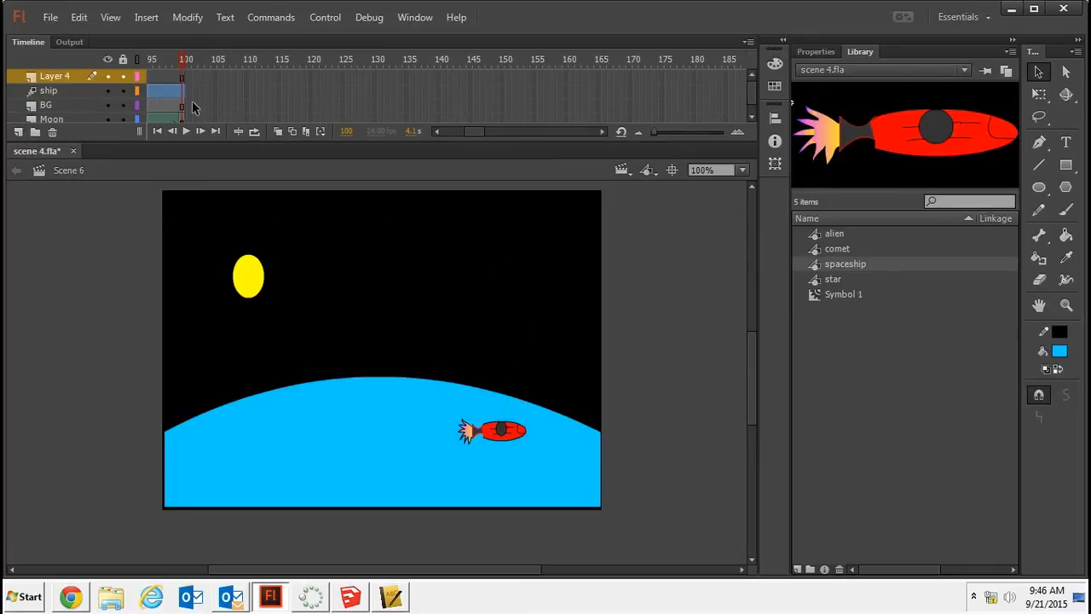
pyautogui.moveTo(475, 132); pyautogui.dragTo(445, 130)
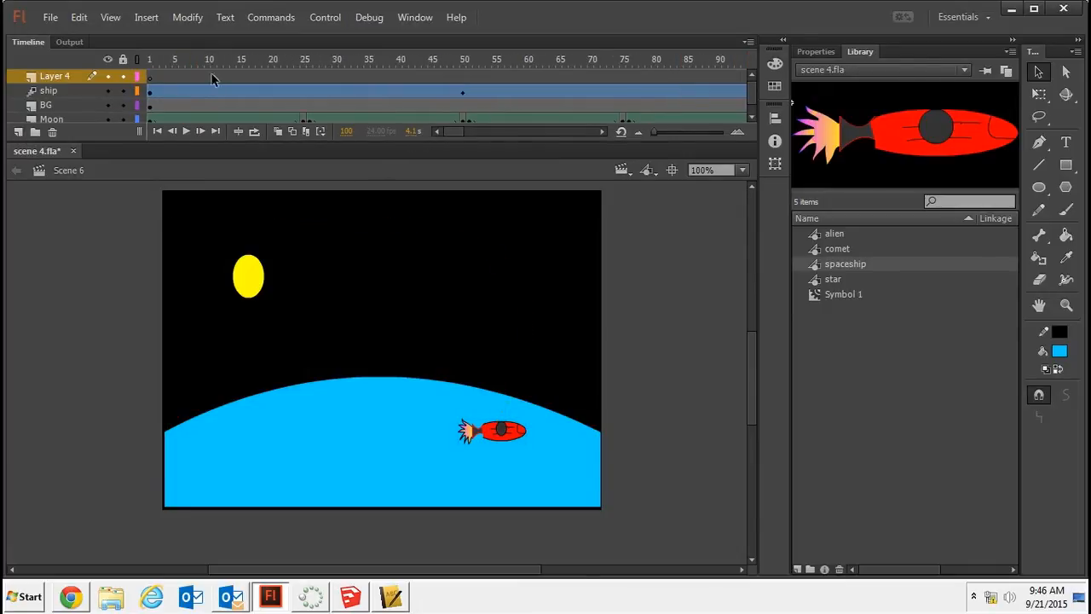
pyautogui.click(148, 76)
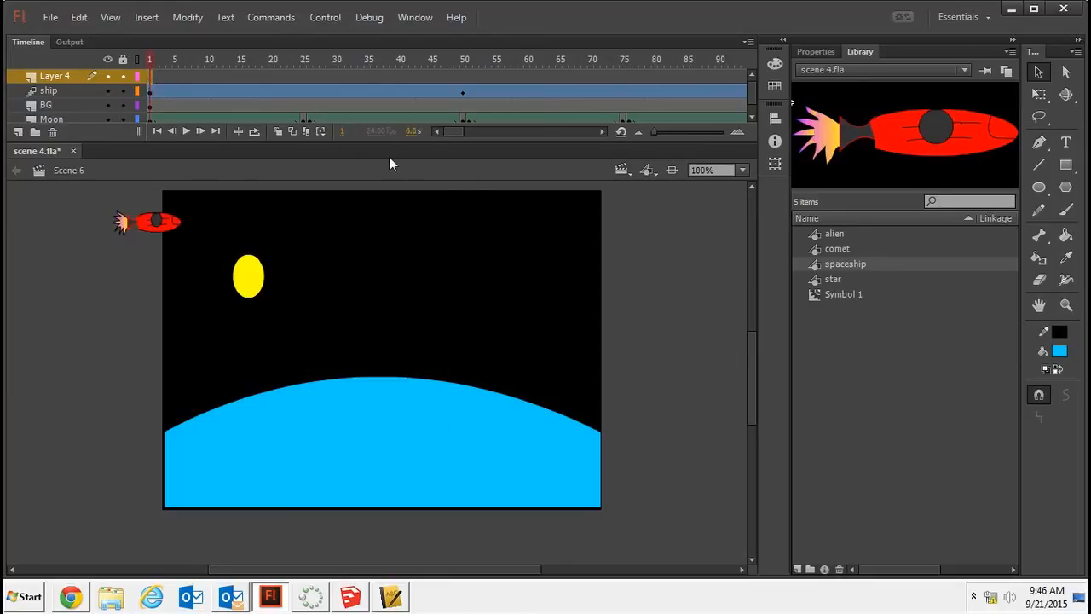
pyautogui.doubleClick(61, 75)
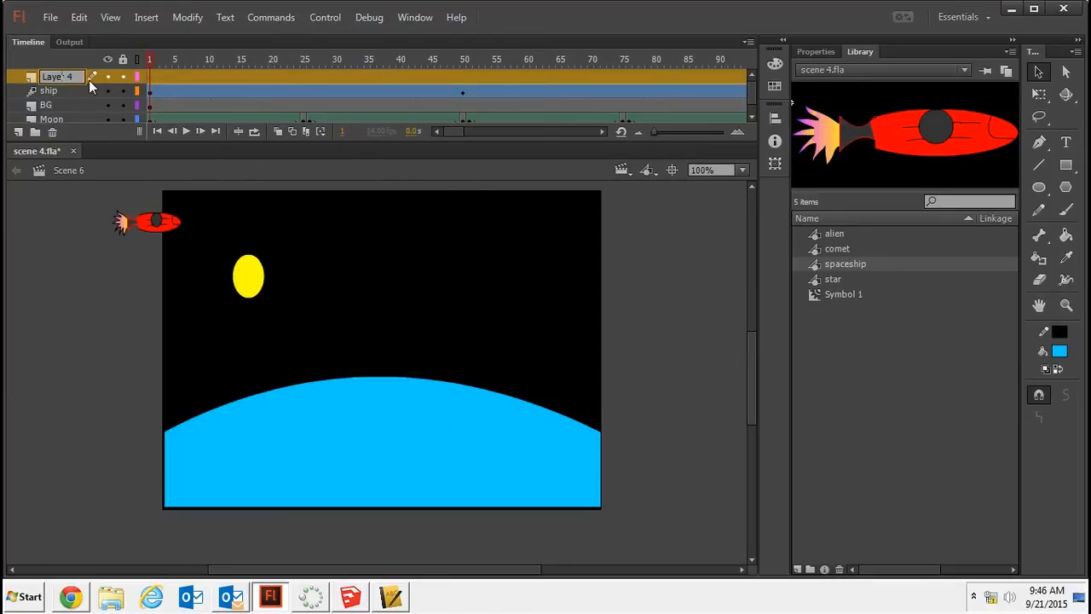
pyautogui.write('text')
pyautogui.press('Return')
# Step: Add a text box on the text layer near the stage's top reading "The alien landed on a far away planet. It was a strange place."
pyautogui.click(1065, 142)
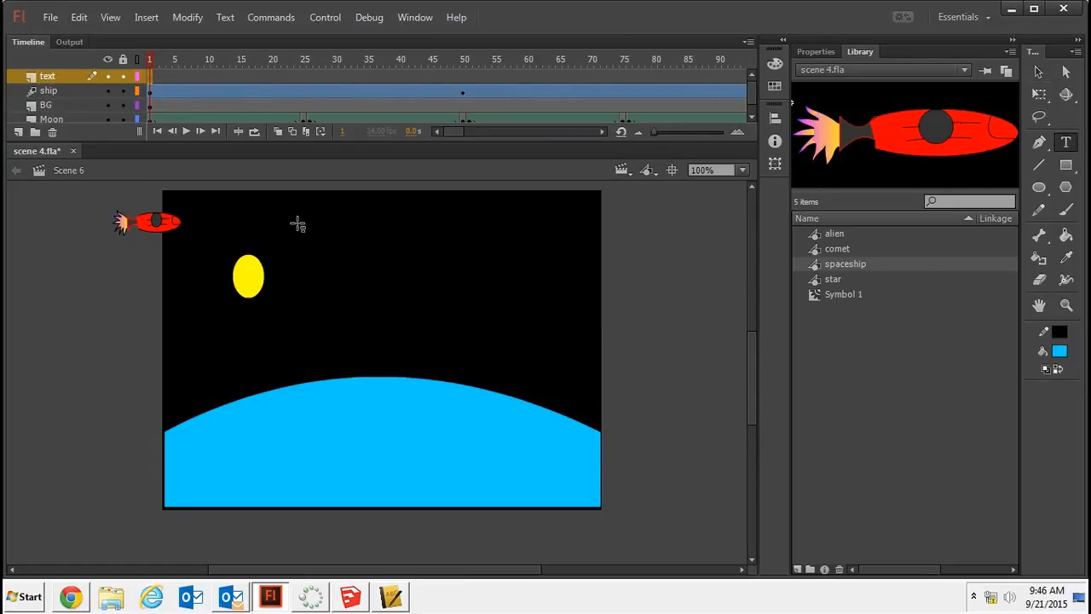
pyautogui.moveTo(292, 205); pyautogui.dragTo(459, 219)
pyautogui.moveTo(471, 259); pyautogui.dragTo(507, 256)
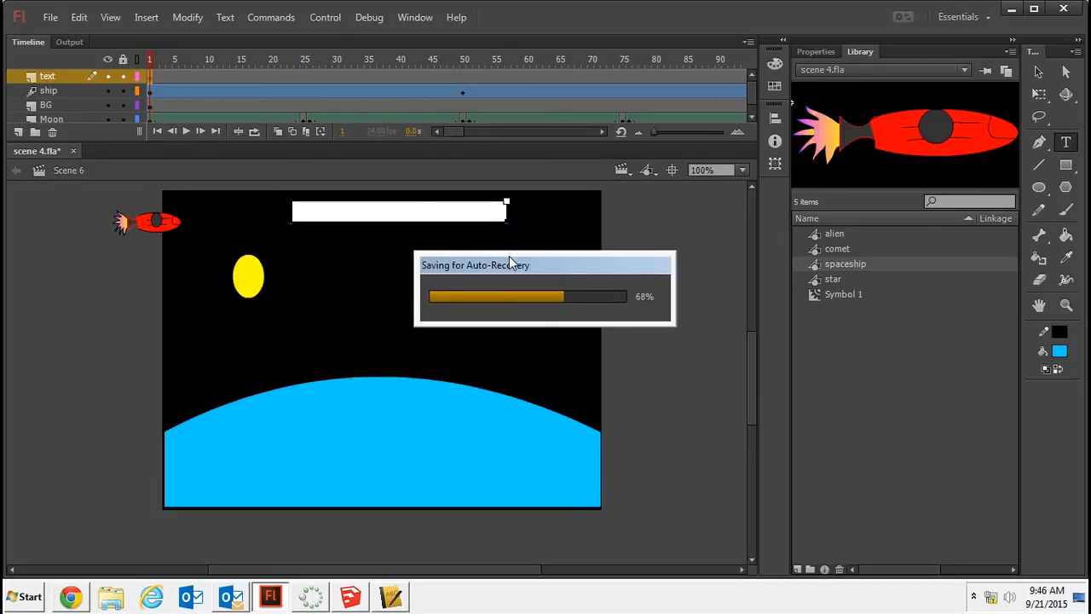
pyautogui.write('The')
pyautogui.press('BackSpace')
pyautogui.write('e alien landed on a')
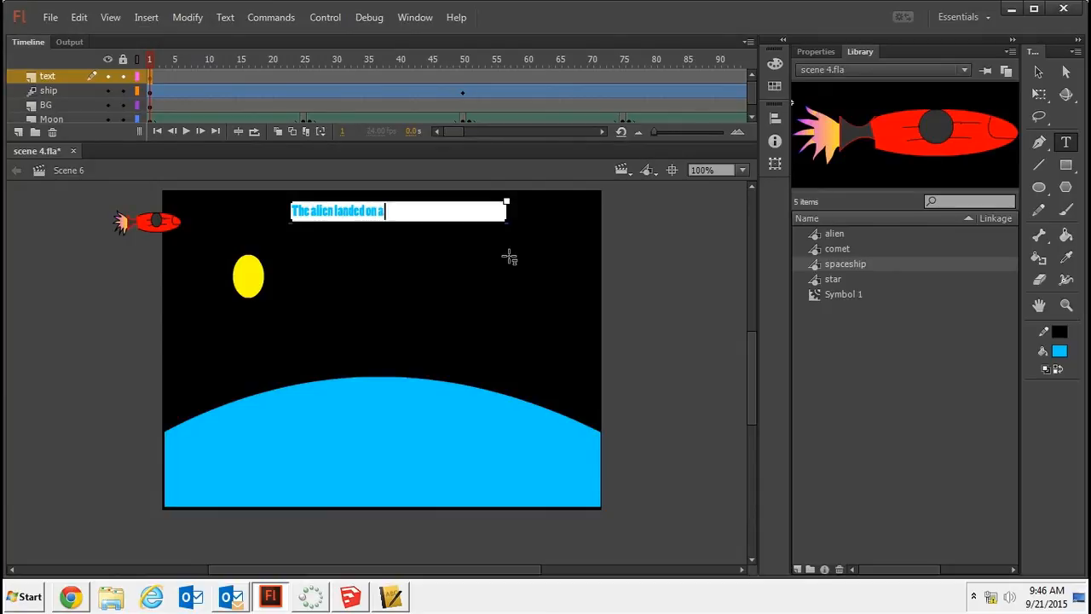
pyautogui.write(' far away plant')
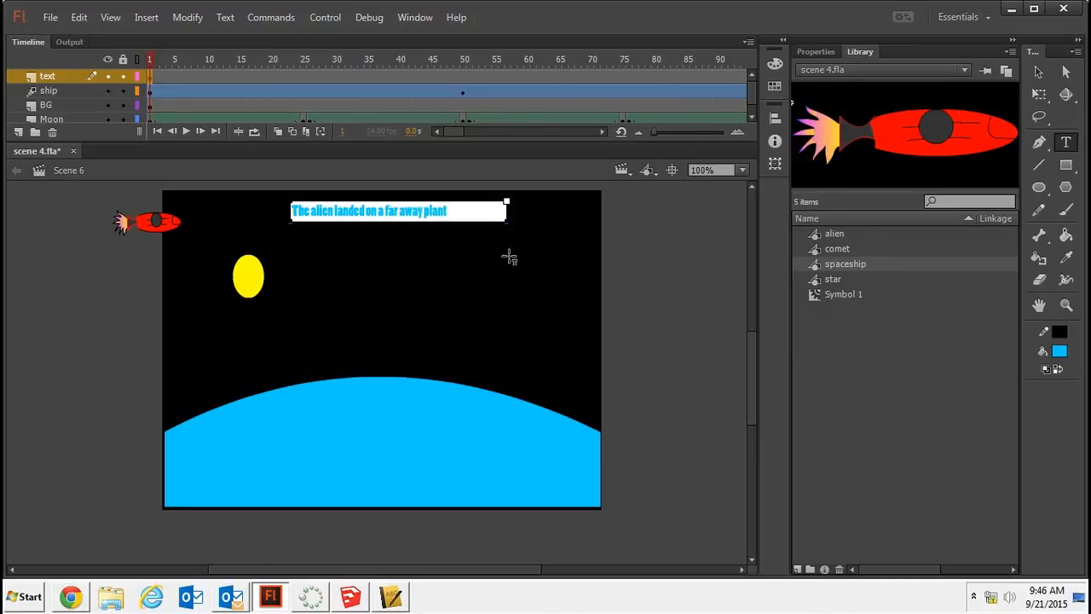
pyautogui.write('t. It was a strange')
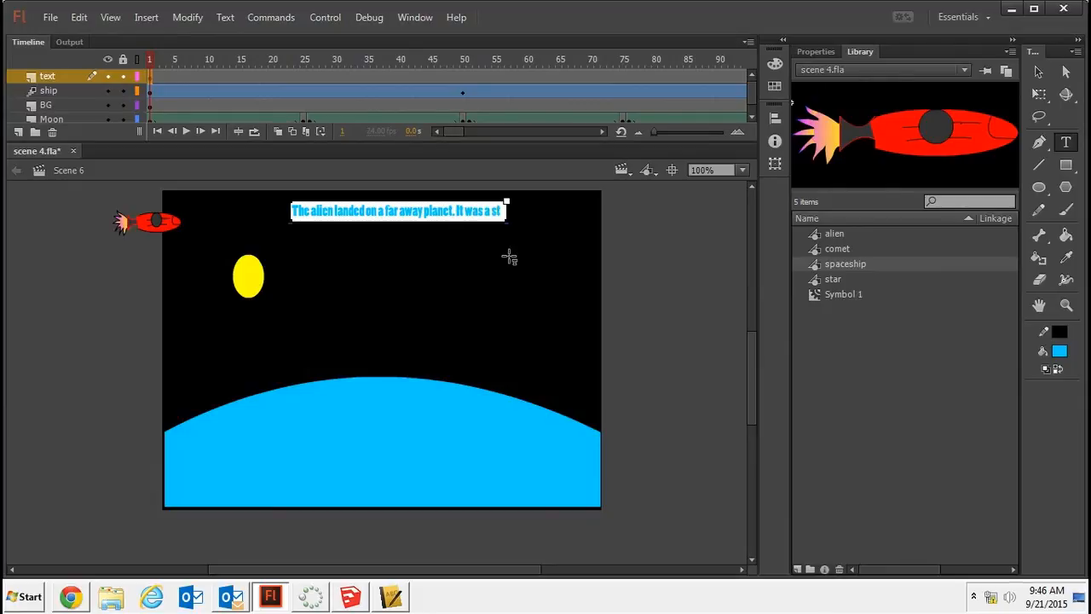
pyautogui.write(' place.')
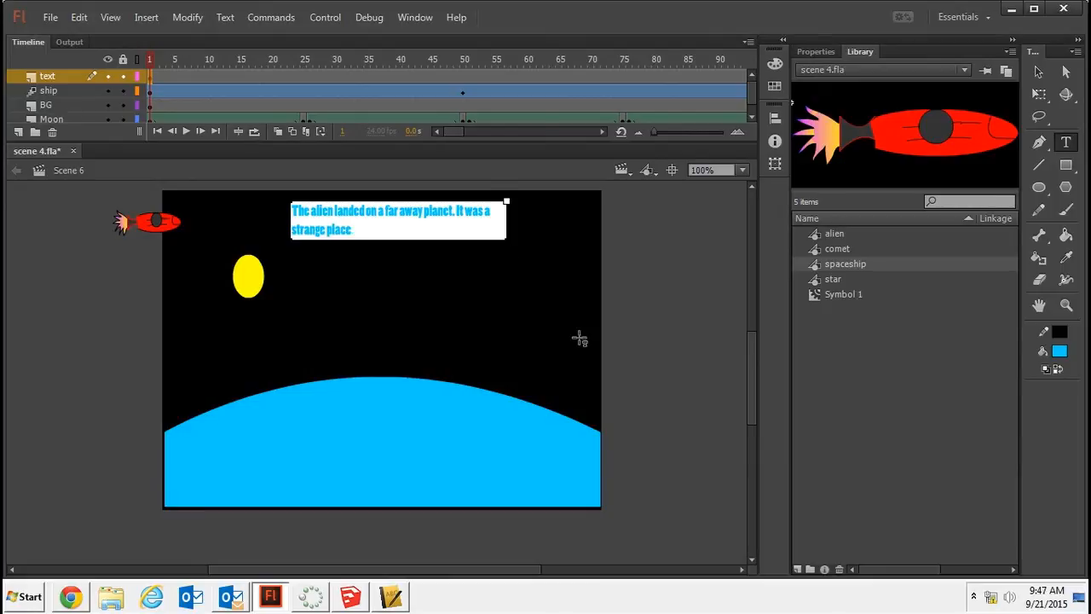
pyautogui.click(496, 303)
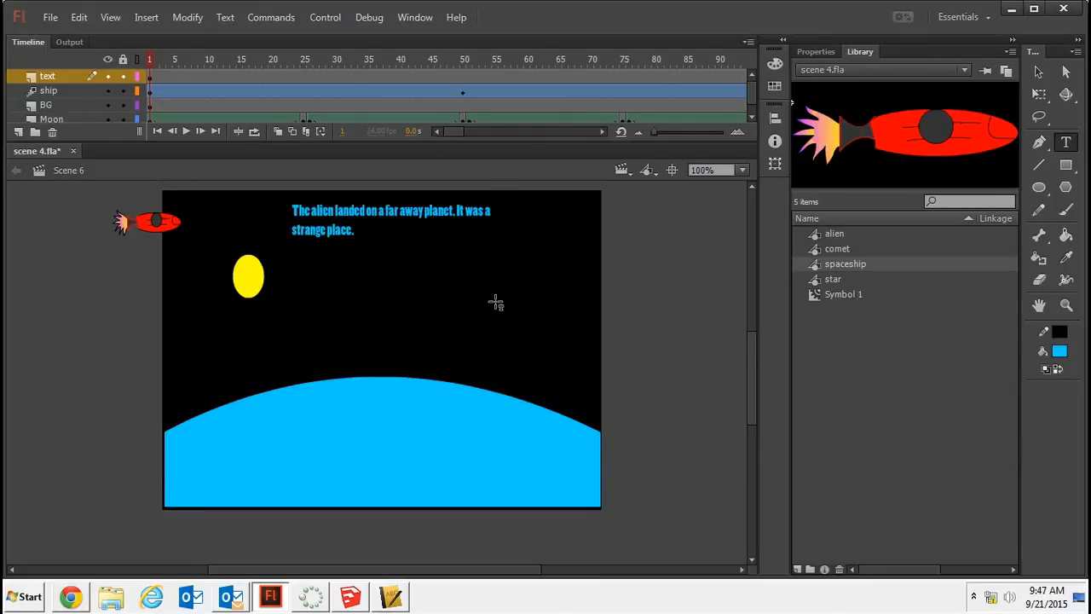
# Step: Test the current scene as an SWF to watch the moon, spaceship and caption, and close the preview window
pyautogui.click(329, 19)
pyautogui.click(371, 153)
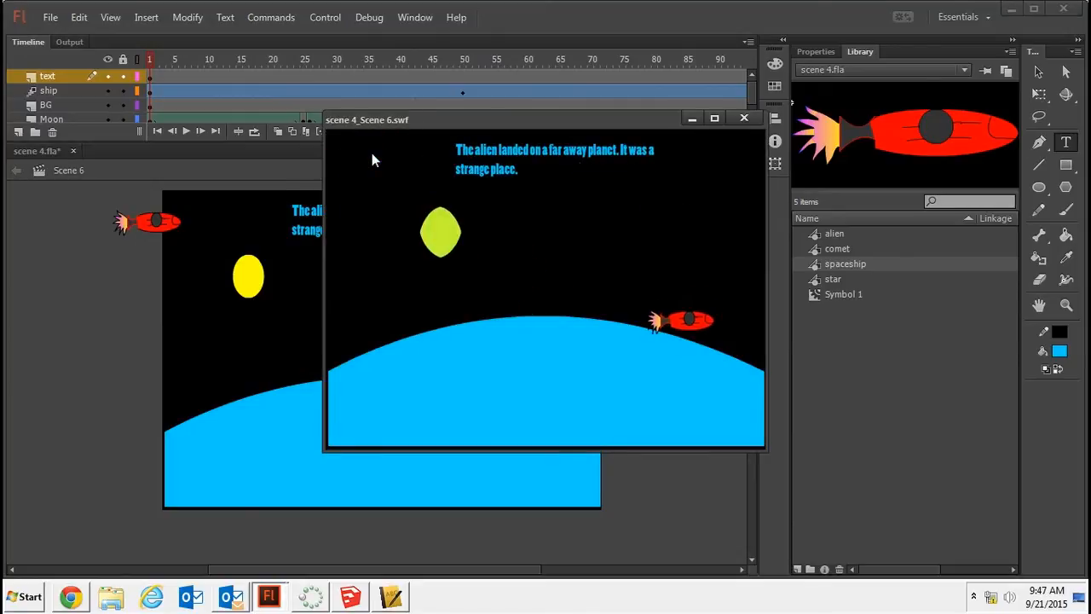
pyautogui.click(743, 119)
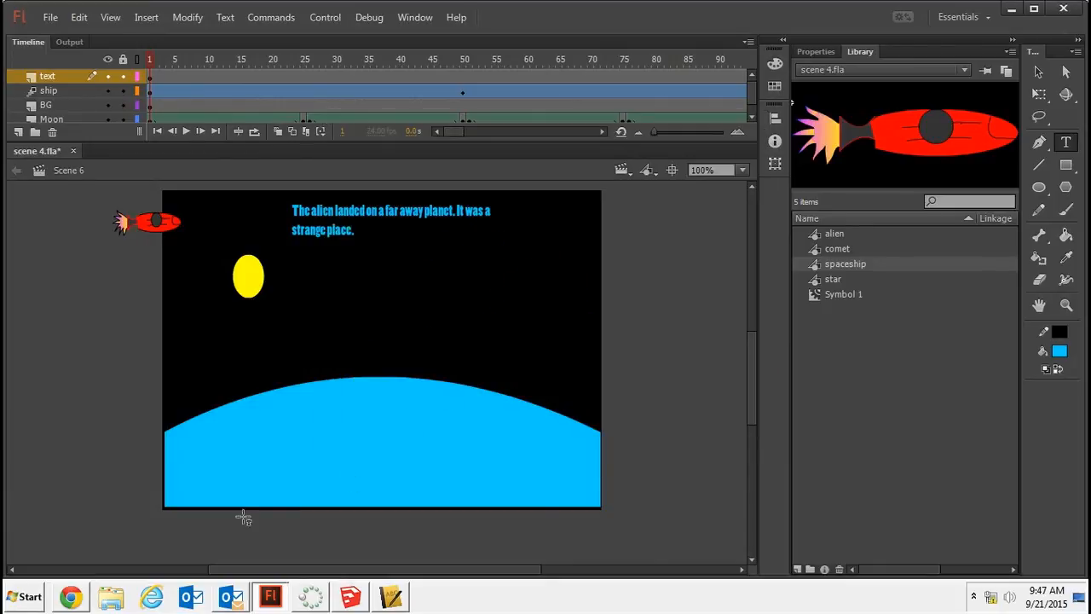